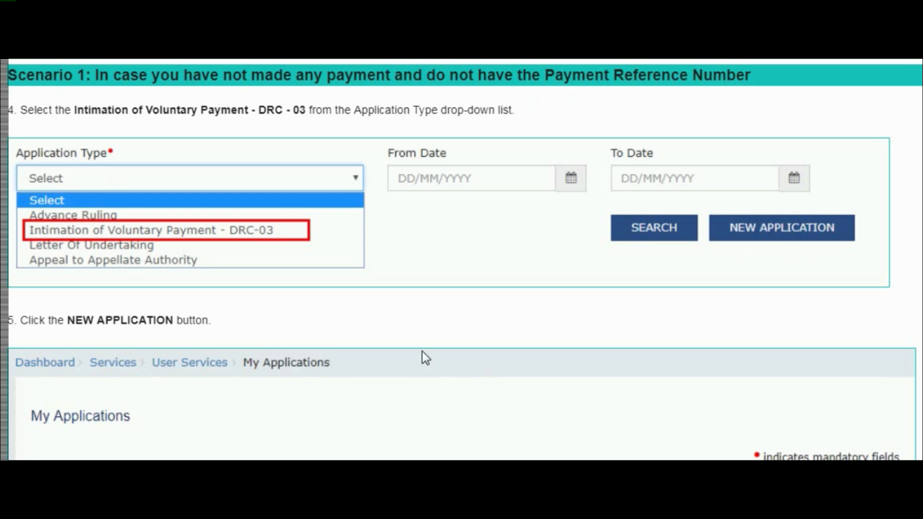
Step: Read how to start a new DRC-03 application without a Payment Reference Number and fill in its cause, tax period and payment details
scroll(421, 351, "down", 3)
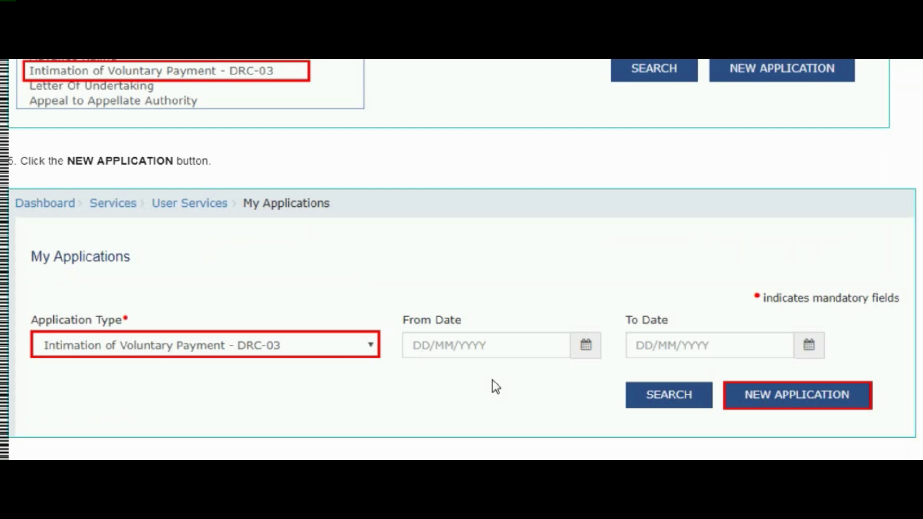
scroll(480, 366, "down", 3)
scroll(474, 355, "down", 7)
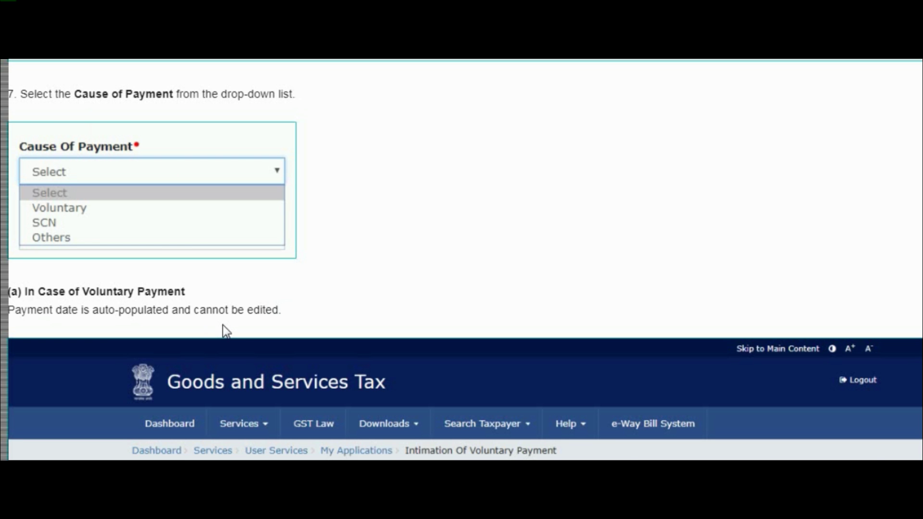
scroll(457, 316, "down", 5)
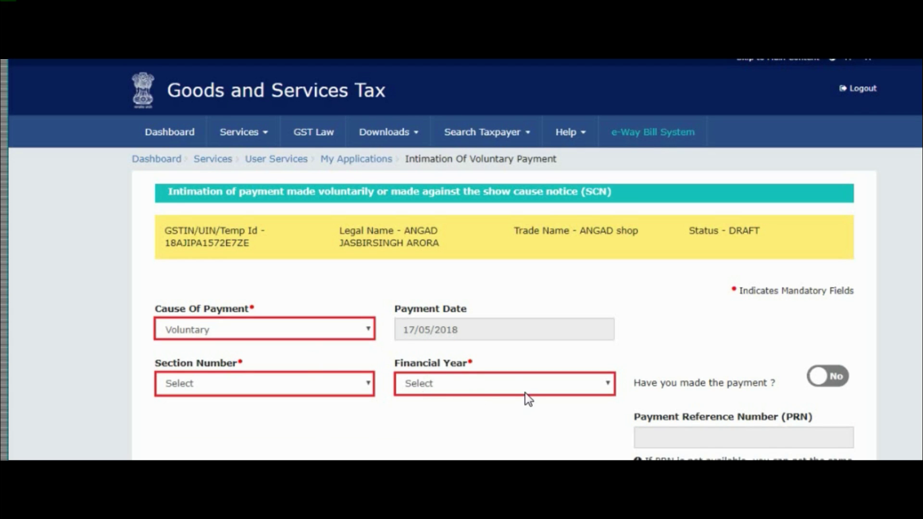
scroll(516, 393, "down", 2)
scroll(518, 400, "down", 6)
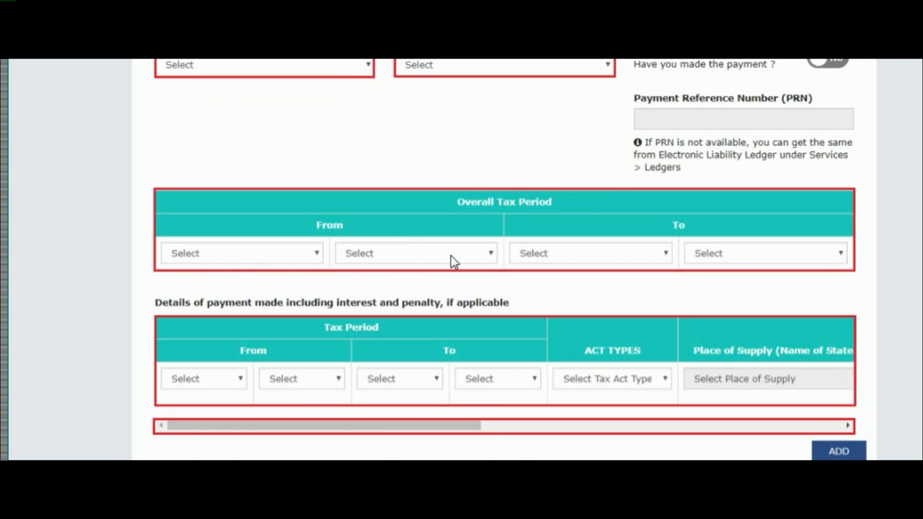
scroll(506, 338, "down", 2)
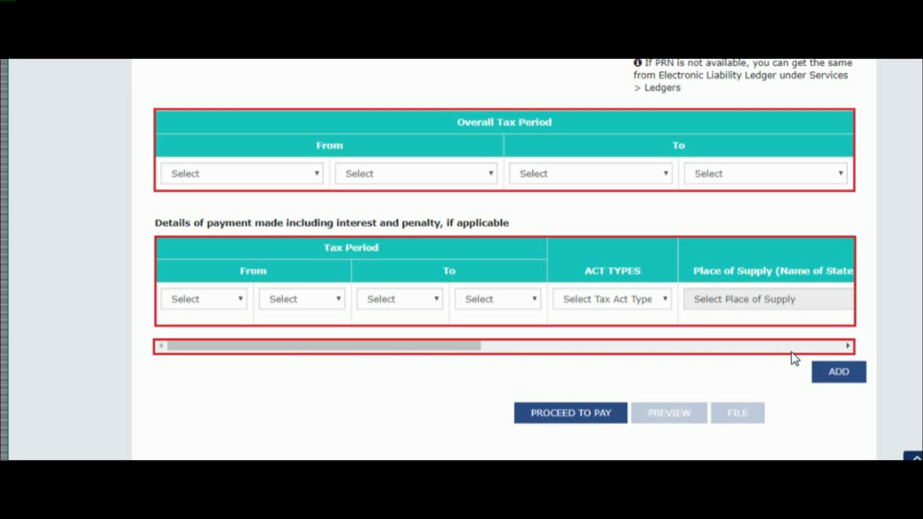
scroll(577, 355, "down", 7)
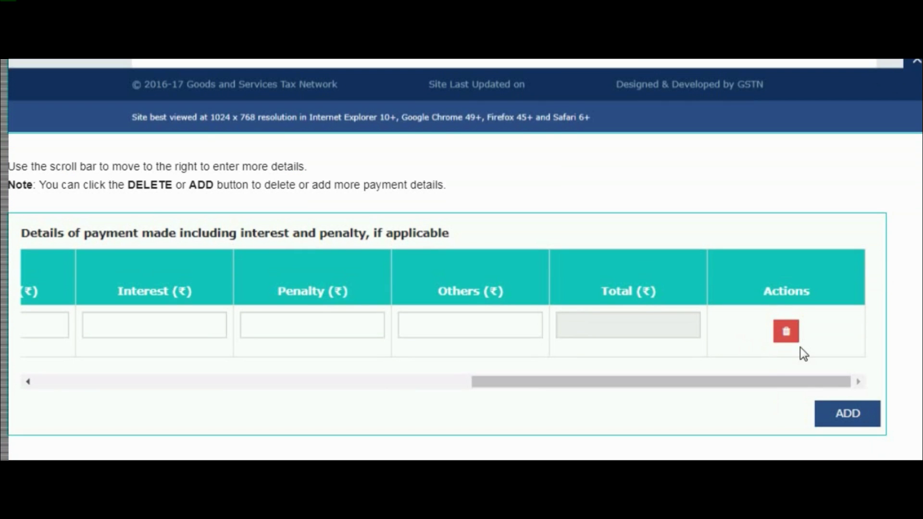
Step: Examine the guide's completed voluntary payment form, from the payment details table through the instruction to proceed to pay
scroll(771, 337, "down", 2)
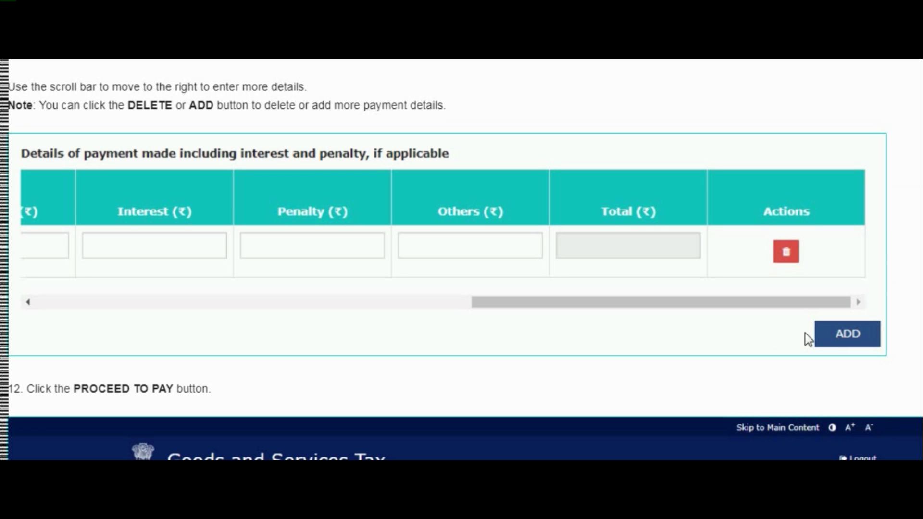
scroll(749, 330, "down", 2)
scroll(749, 330, "down", 6)
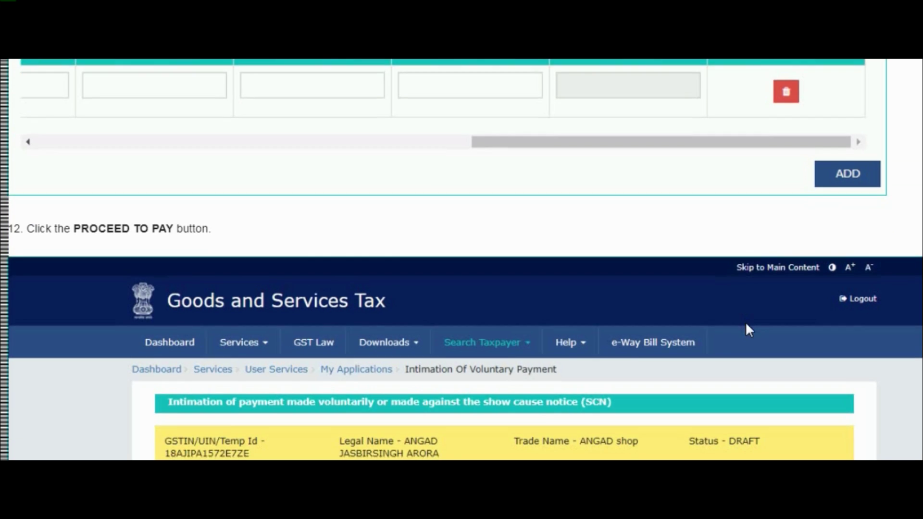
scroll(749, 330, "down", 3)
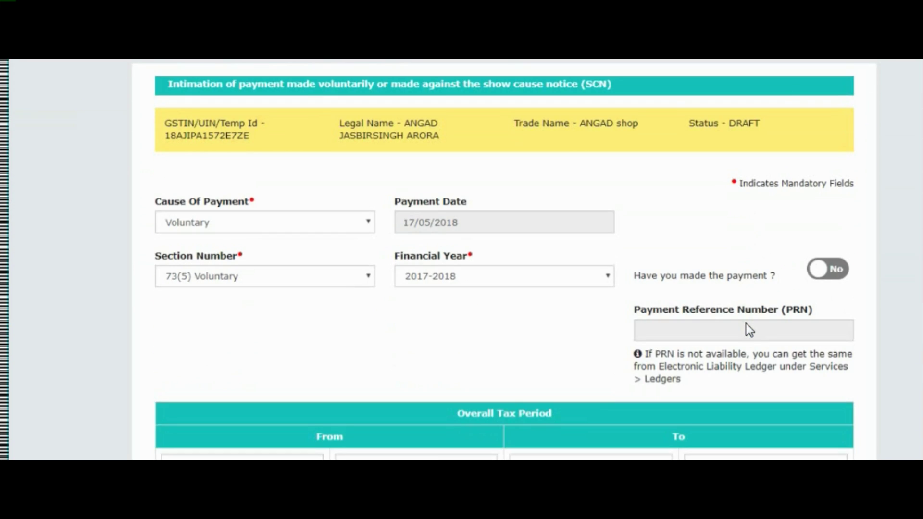
scroll(748, 325, "down", 5)
scroll(616, 400, "down", 2)
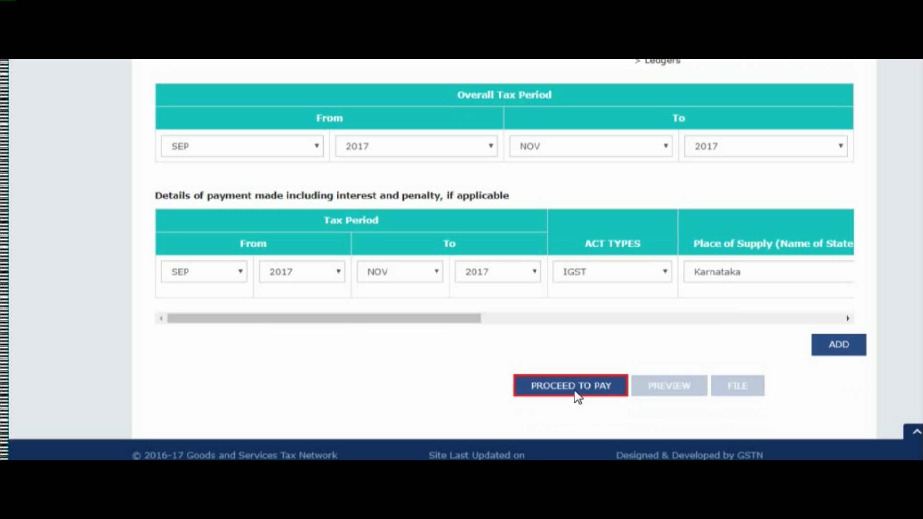
Step: Review the guide's Voluntary Payment section on liability details, ledger balances and the amounts to pay through cash
scroll(577, 397, "down", 8)
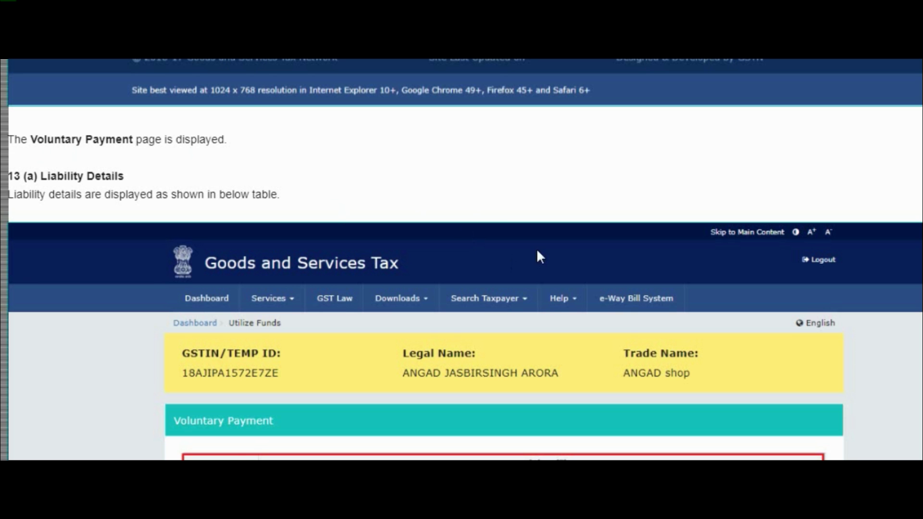
scroll(538, 254, "down", 7)
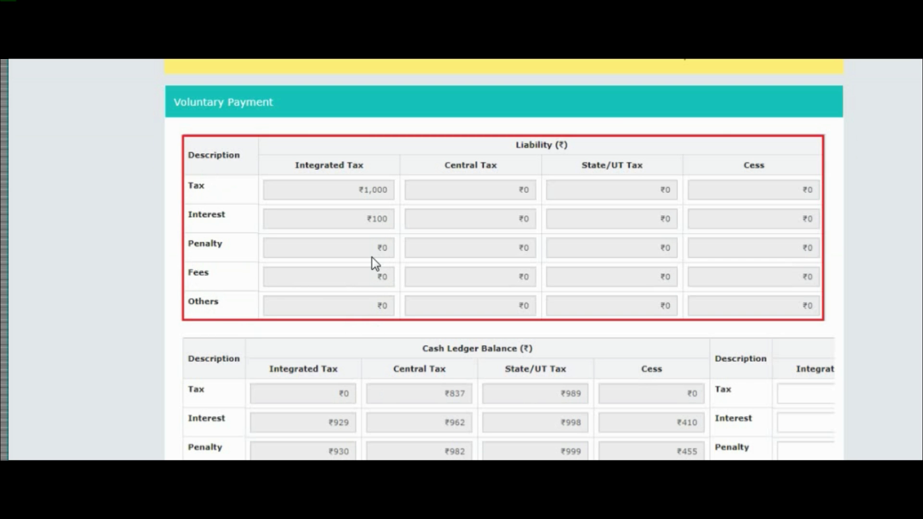
scroll(370, 261, "down", 3)
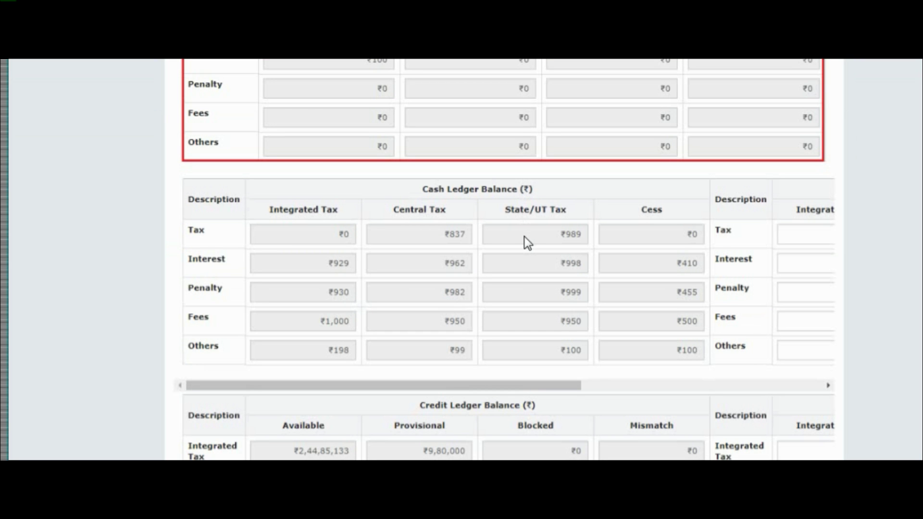
scroll(515, 240, "down", 3)
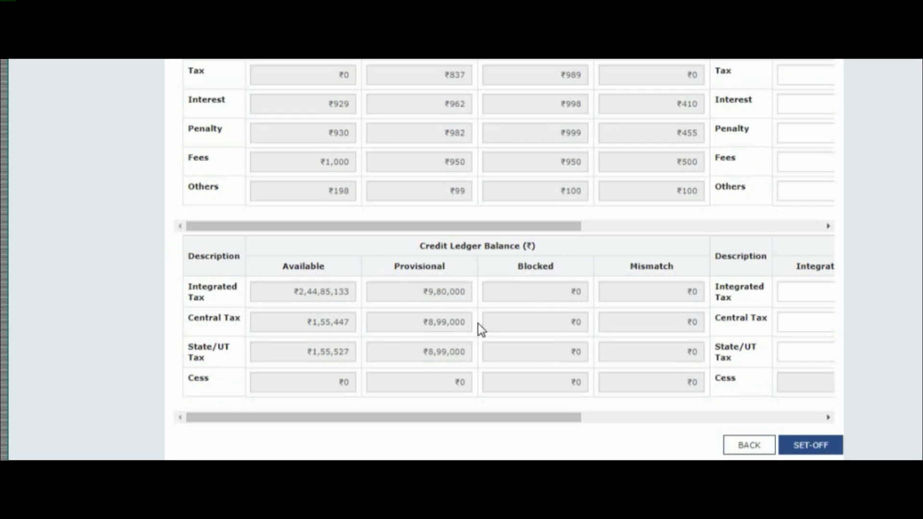
scroll(380, 272, "up", 5)
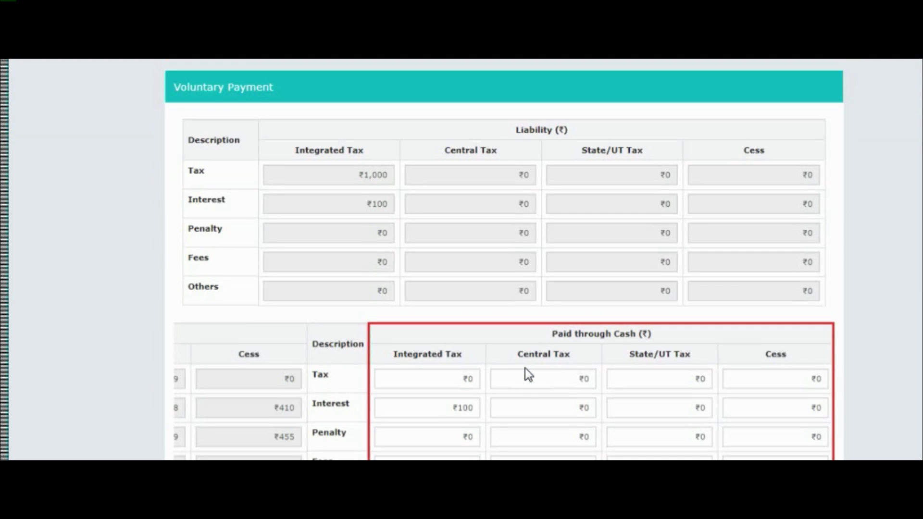
scroll(523, 383, "down", 2)
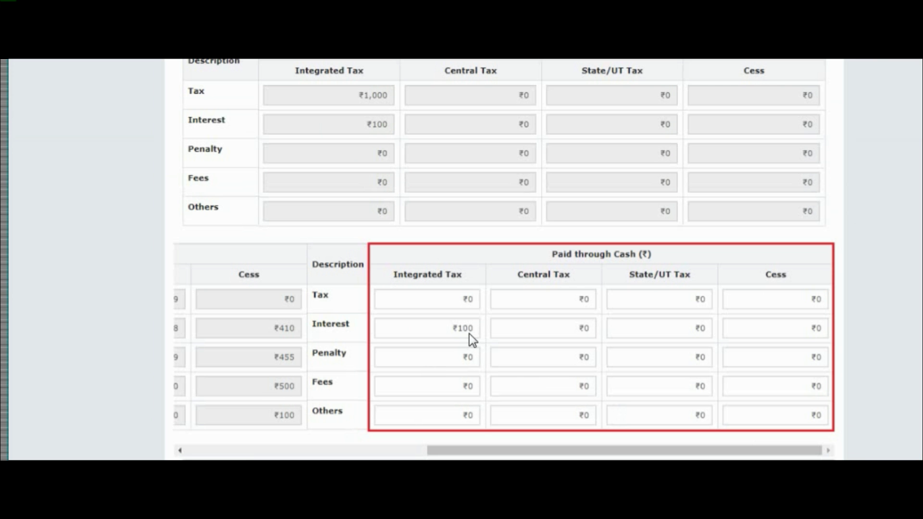
scroll(442, 333, "down", 5)
scroll(443, 333, "down", 6)
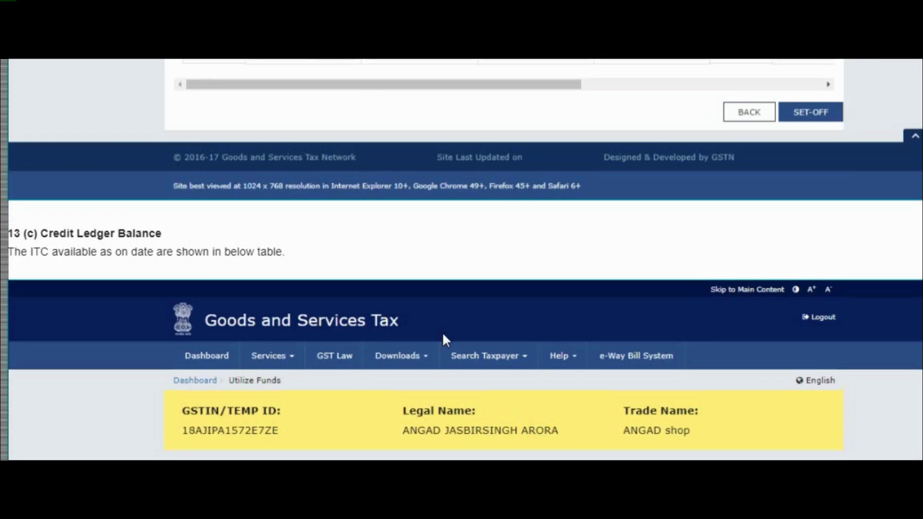
Step: Read the Credit Ledger Balance instructions, comparing the Paid through ITC amounts with the liability table before set-off
scroll(443, 337, "down", 3)
scroll(474, 324, "down", 8)
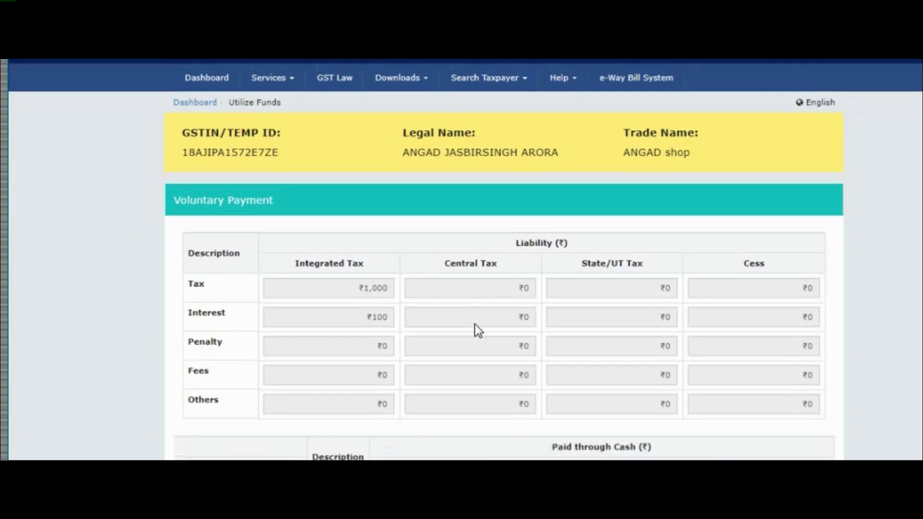
scroll(475, 324, "down", 2)
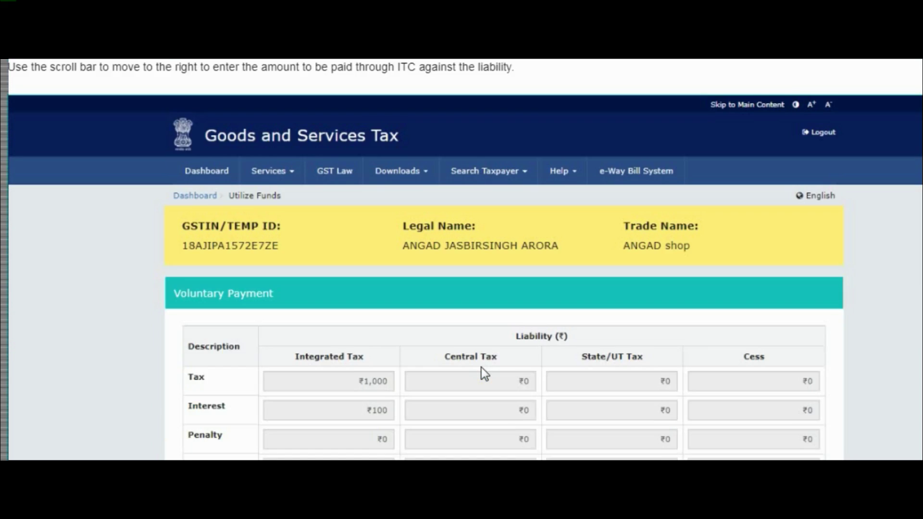
scroll(481, 367, "down", 5)
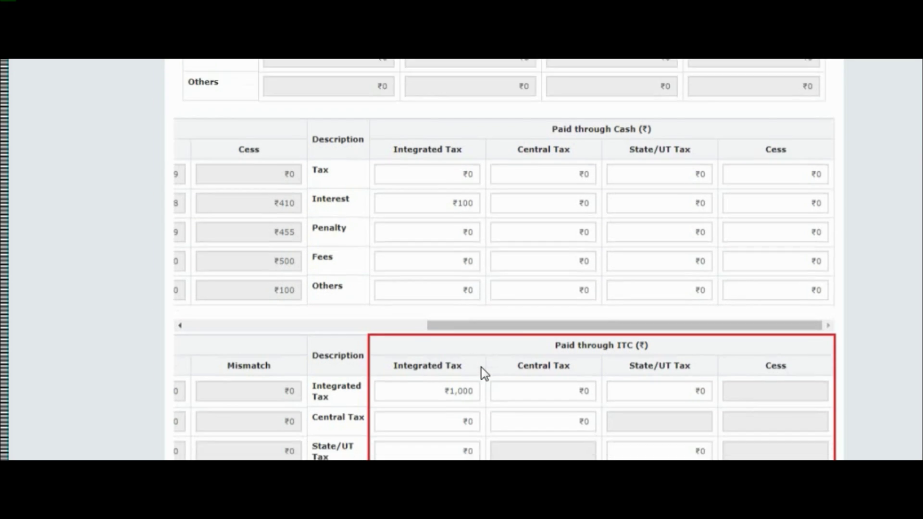
scroll(481, 368, "down", 2)
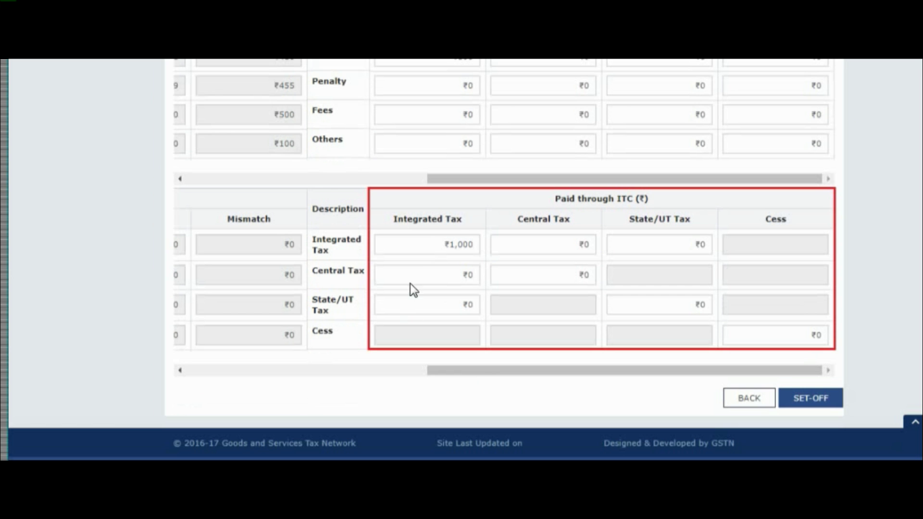
scroll(412, 251, "up", 7)
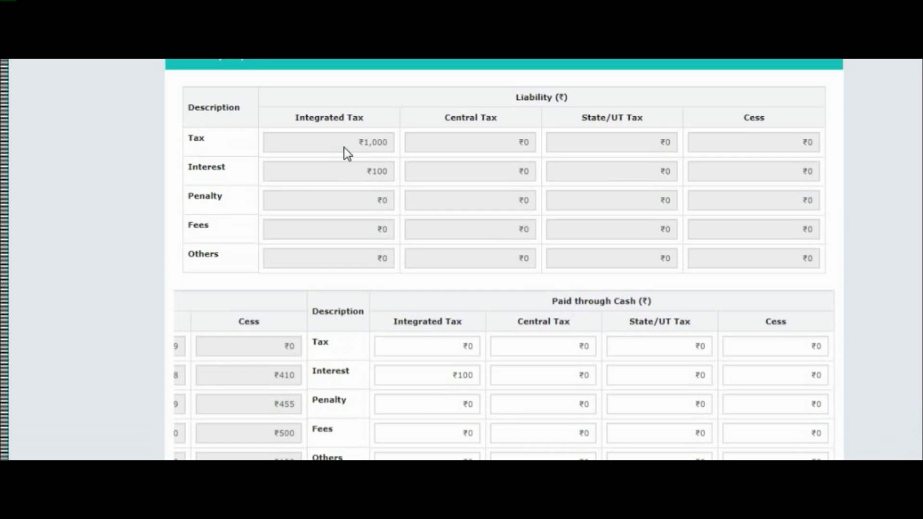
scroll(483, 370, "down", 7)
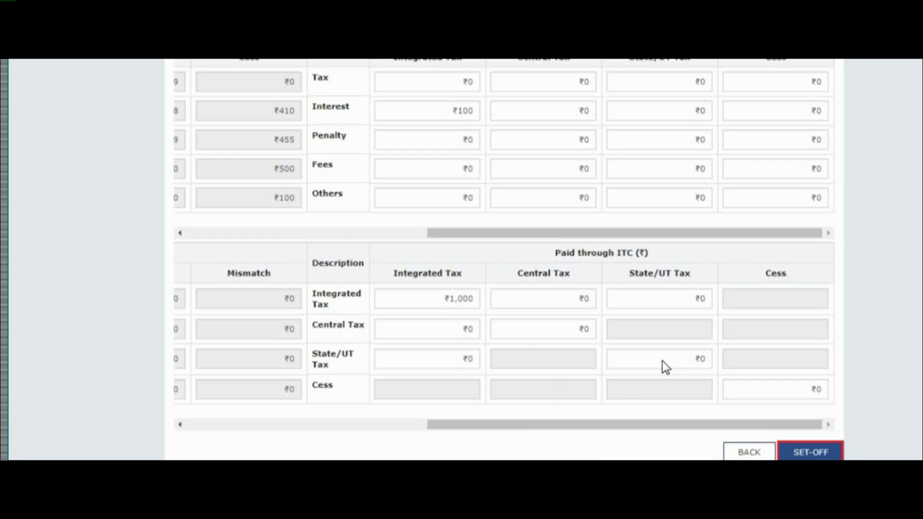
scroll(663, 361, "down", 3)
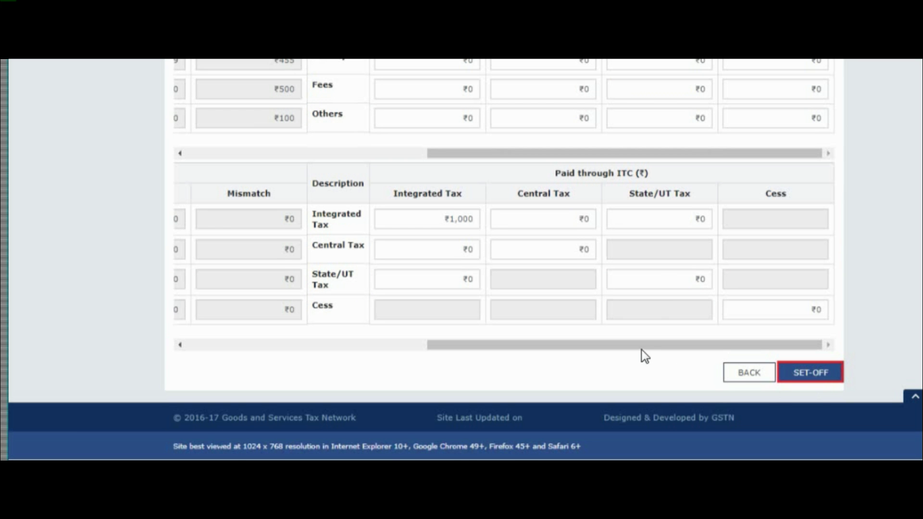
Step: Read guide steps 15 and 16 on confirming the cash and ITC utilization and acknowledging the successful payment
scroll(625, 352, "down", 5)
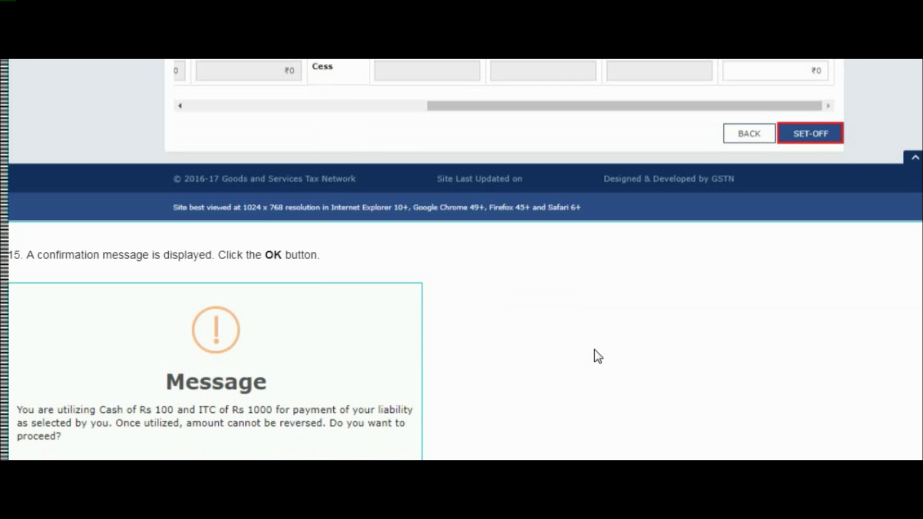
scroll(369, 147, "down", 2)
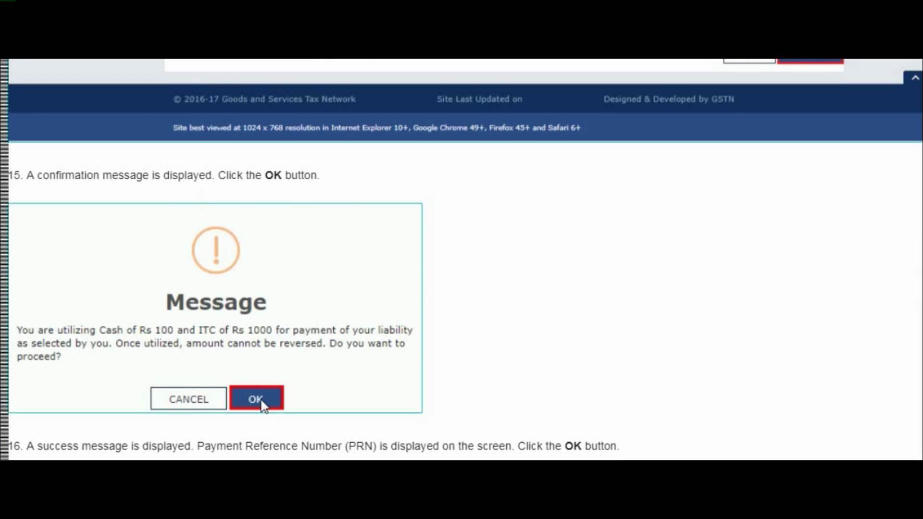
scroll(363, 353, "down", 2)
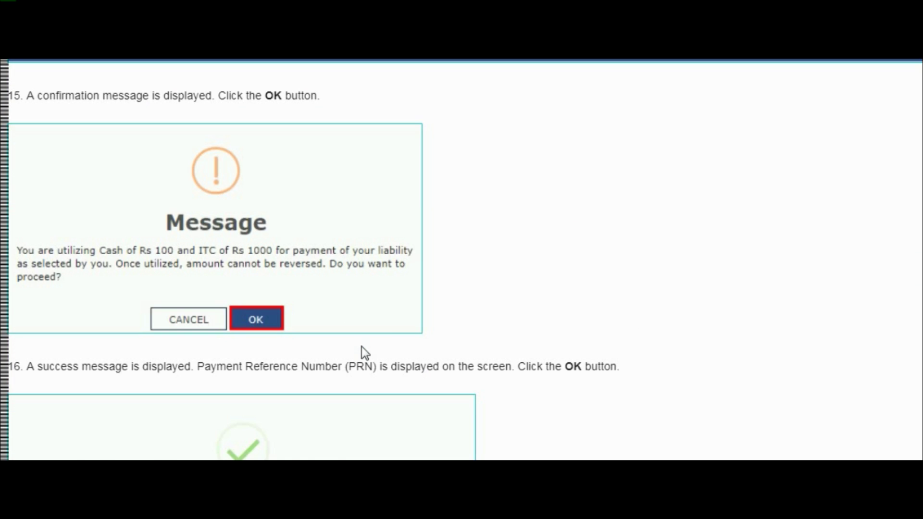
scroll(396, 339, "down", 2)
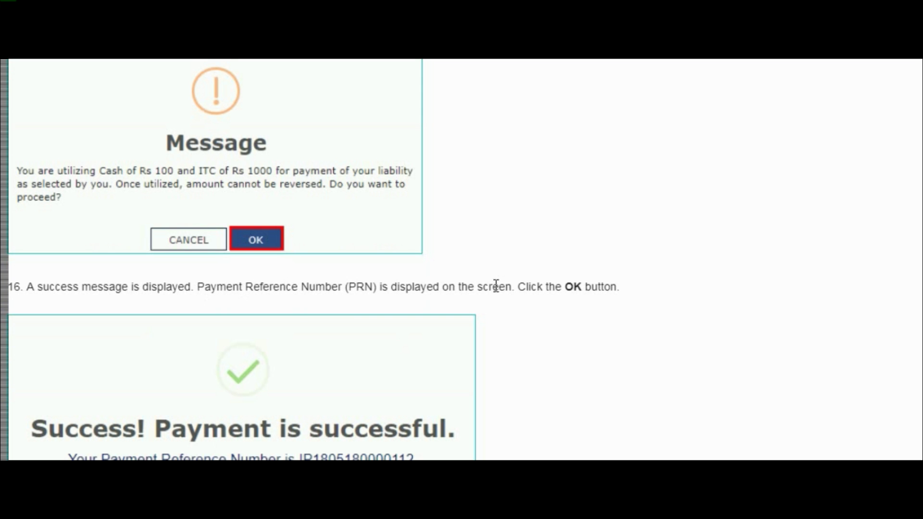
scroll(239, 392, "down", 2)
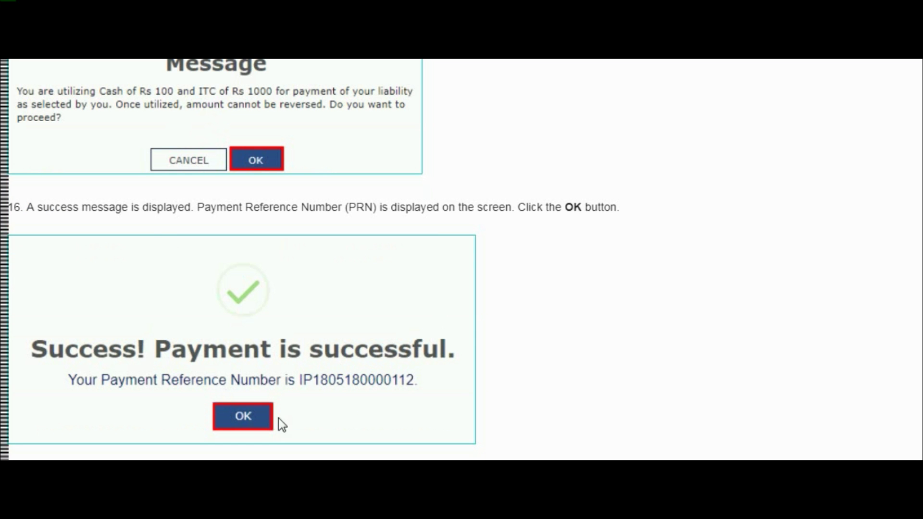
scroll(531, 362, "down", 5)
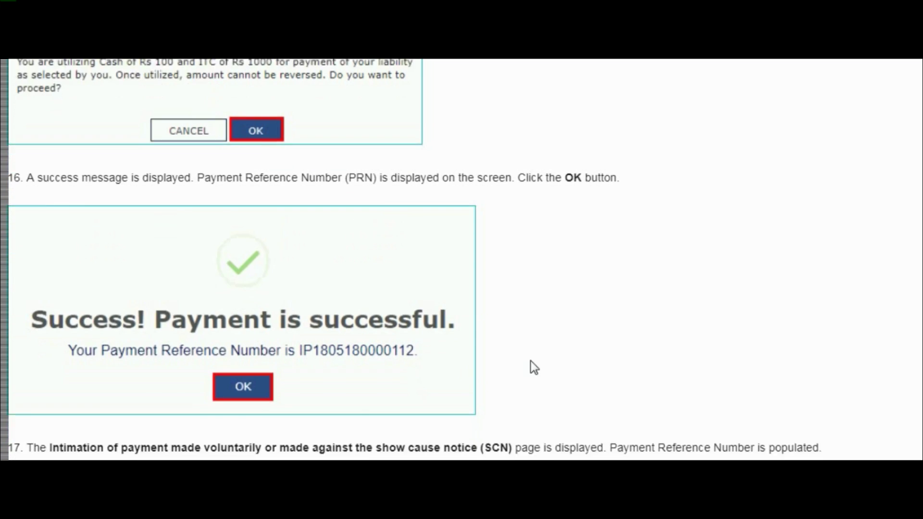
Step: Examine the intimation form after payment in guide step 17, from the Payment Reference Number field to the reasons and attachments sections
scroll(531, 367, "down", 2)
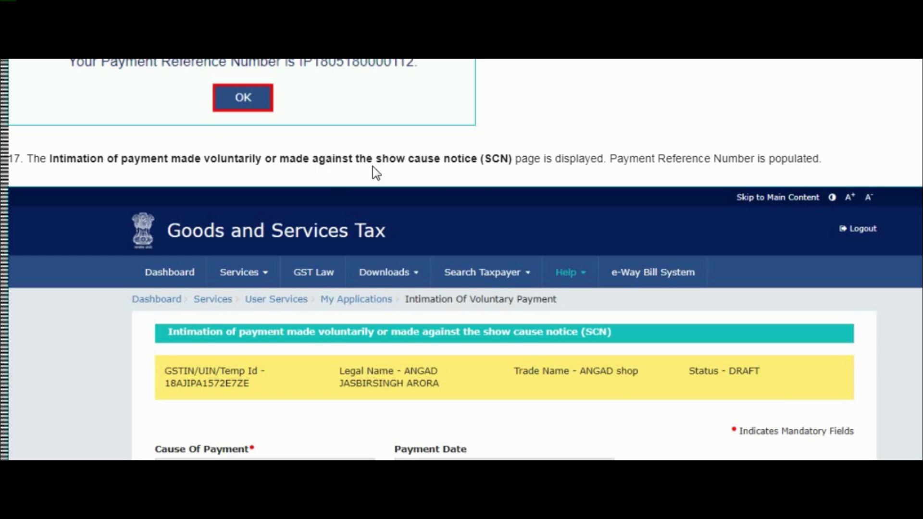
scroll(473, 165, "down", 3)
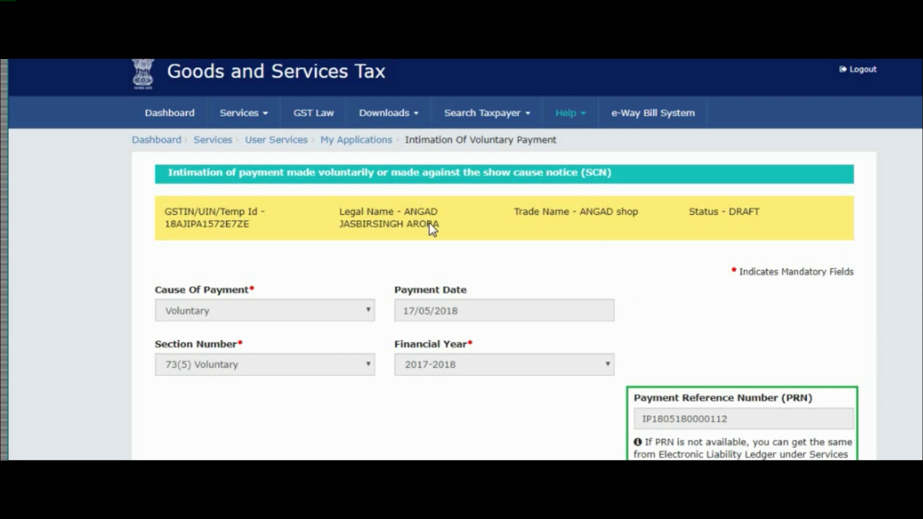
scroll(427, 293, "down", 2)
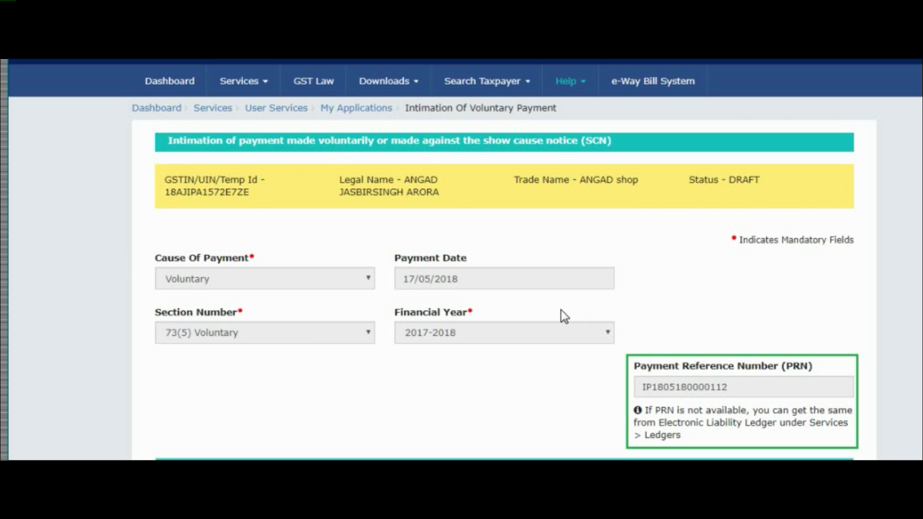
scroll(498, 316, "down", 6)
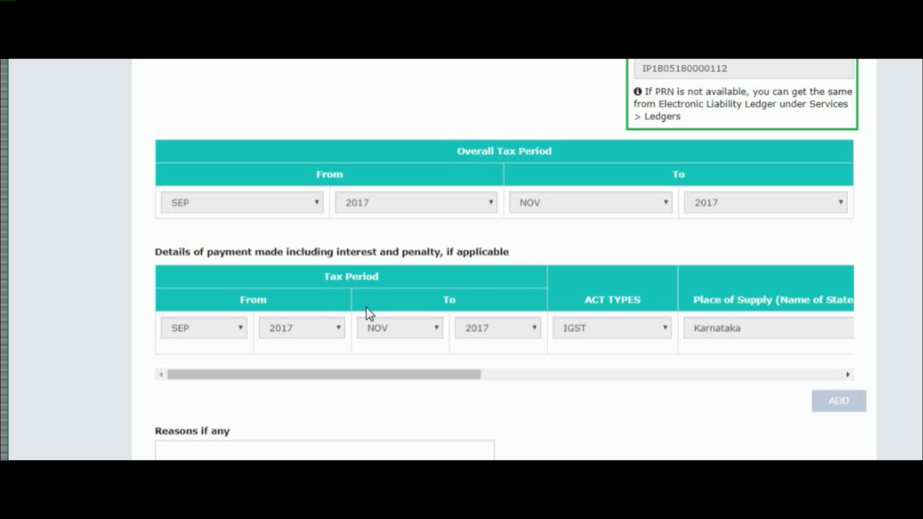
scroll(353, 354, "down", 3)
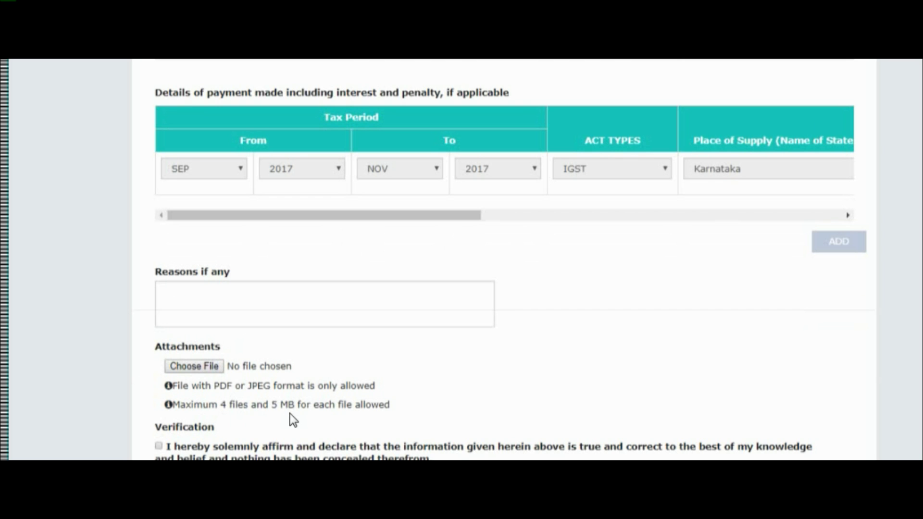
Step: Review the intimation form's verification section and the note on finding the PRN in the Electronic Liability Register
scroll(470, 366, "down", 3)
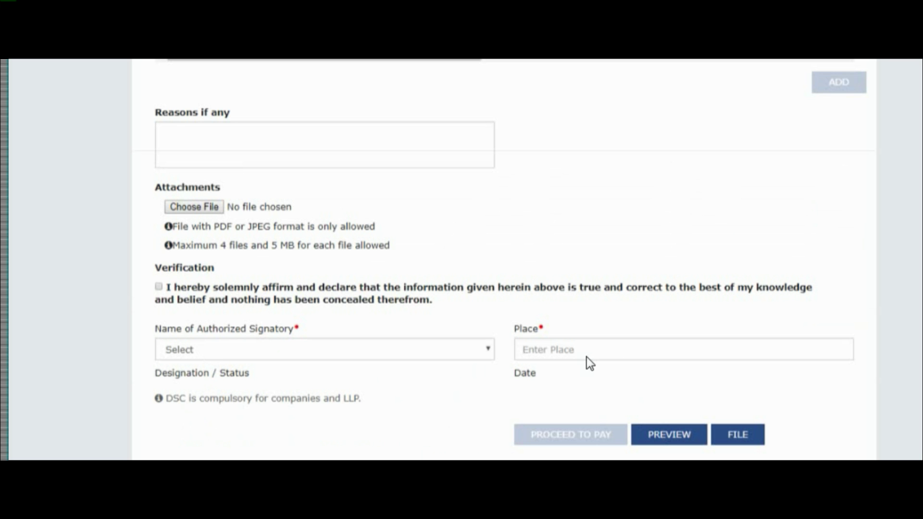
scroll(500, 361, "down", 1)
scroll(497, 358, "down", 8)
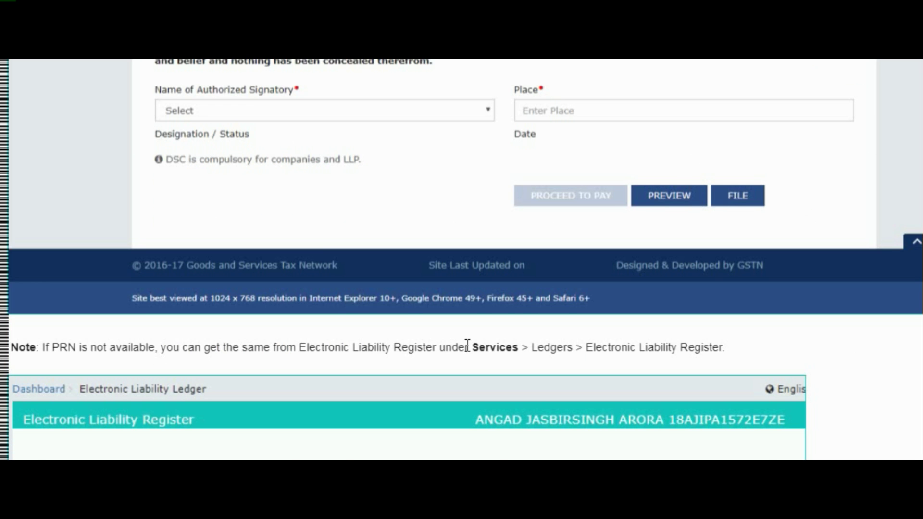
scroll(466, 346, "down", 3)
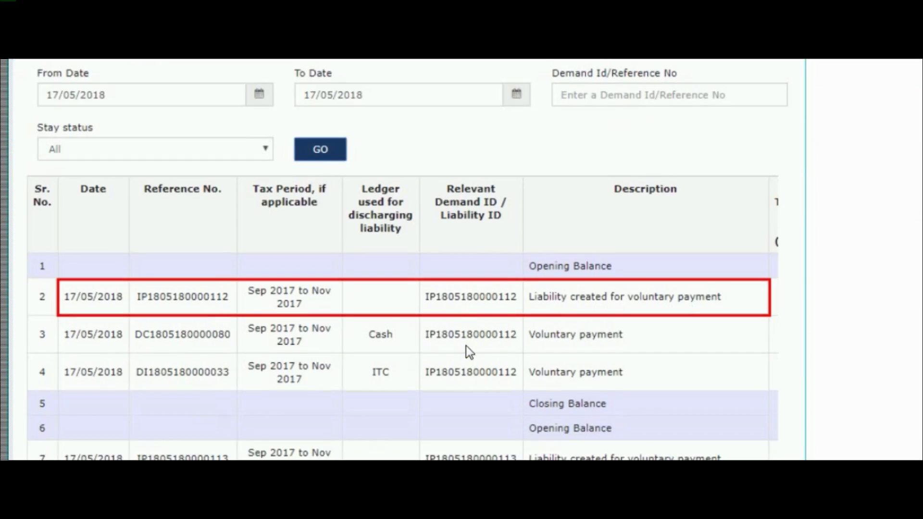
scroll(465, 345, "down", 18)
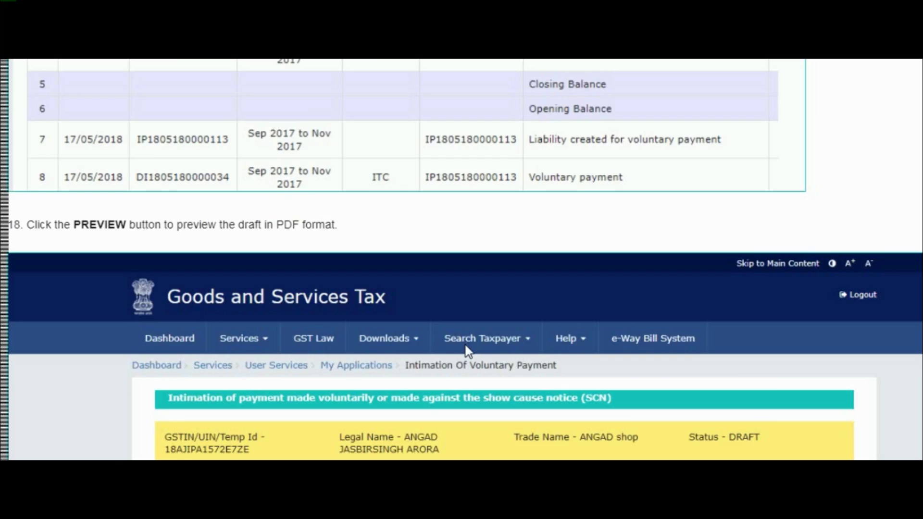
Step: Read guide steps 18 and 19 on previewing the draft, examining the sample Form GST DRC-03 statement
scroll(465, 345, "down", 13)
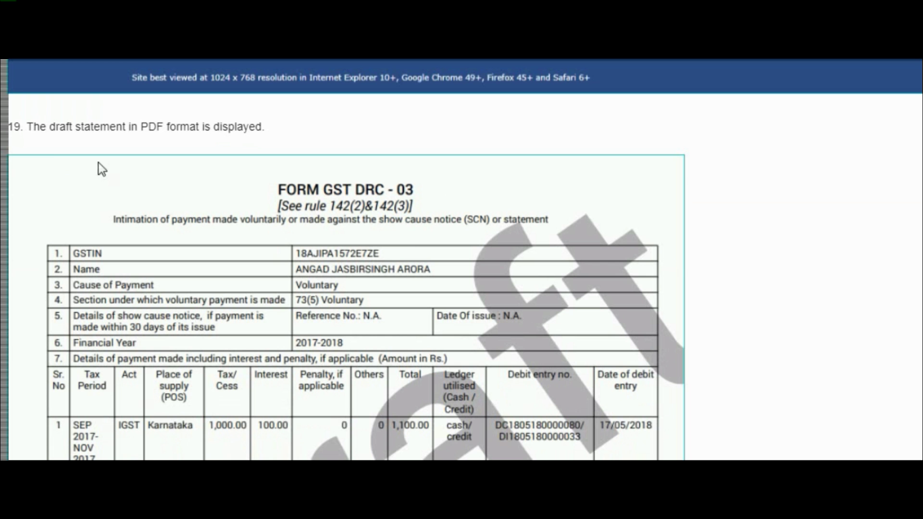
scroll(380, 313, "down", 3)
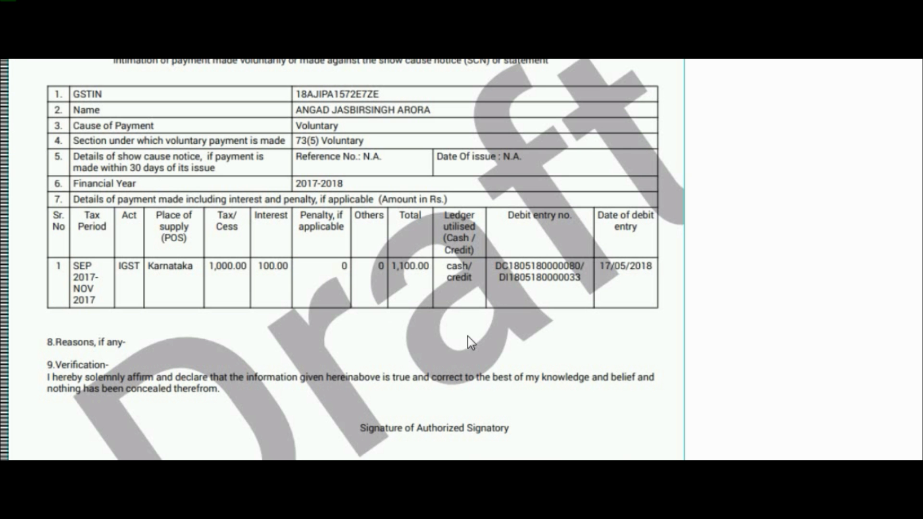
scroll(409, 377, "down", 5)
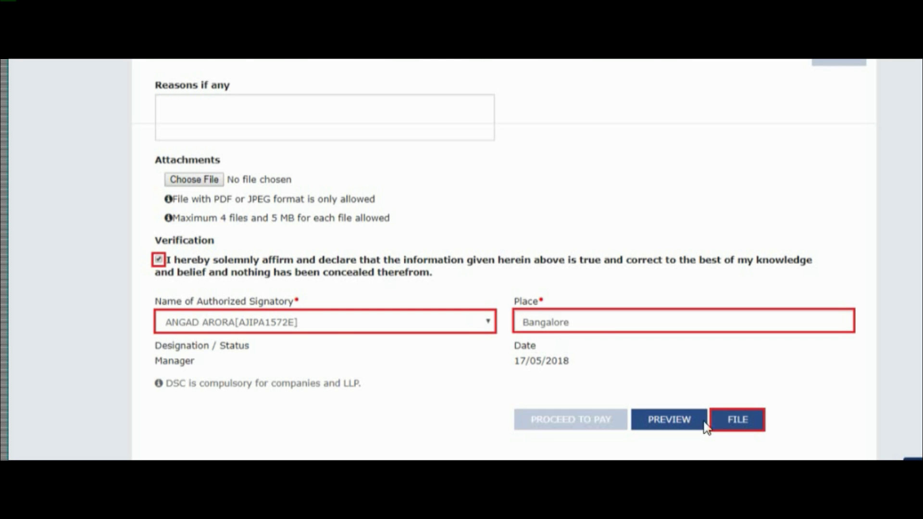
Step: Study the completed verification details and guide step 26 on filing with DSC or EVC, including OTP verification
scroll(671, 399, "down", 4)
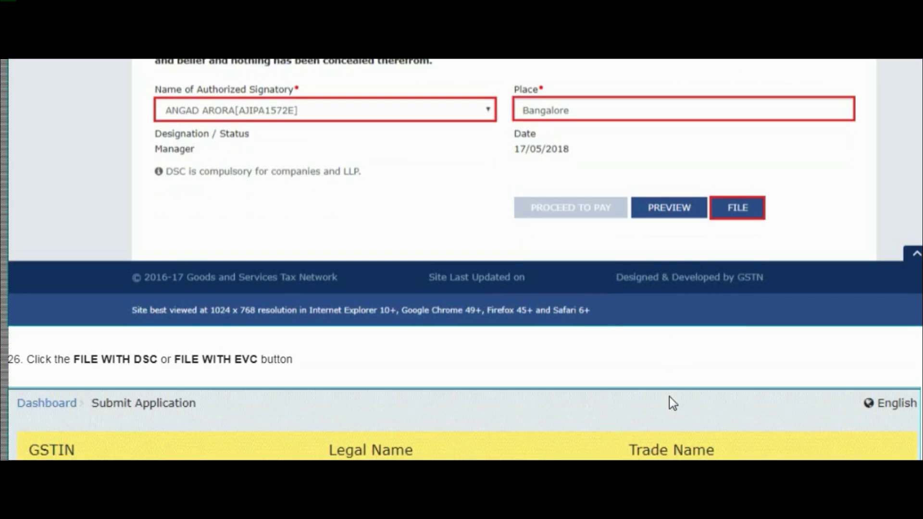
scroll(670, 397, "down", 8)
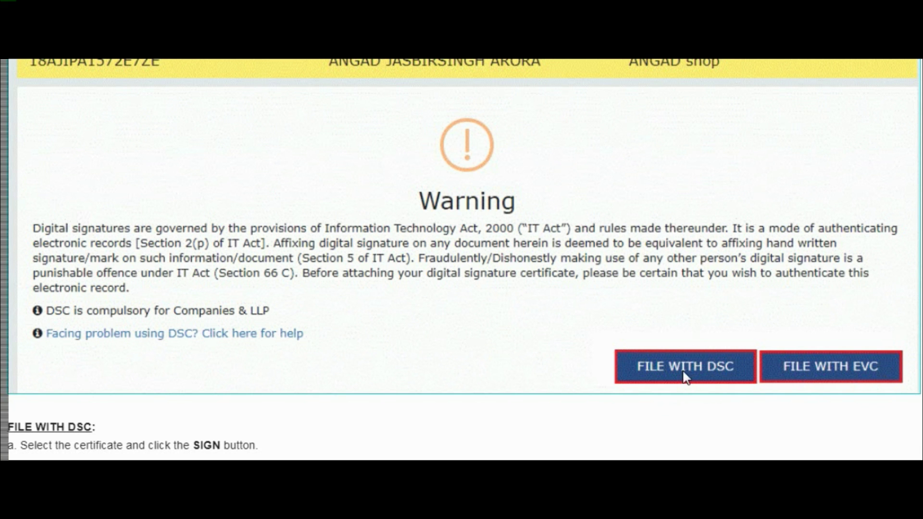
scroll(310, 322, "down", 3)
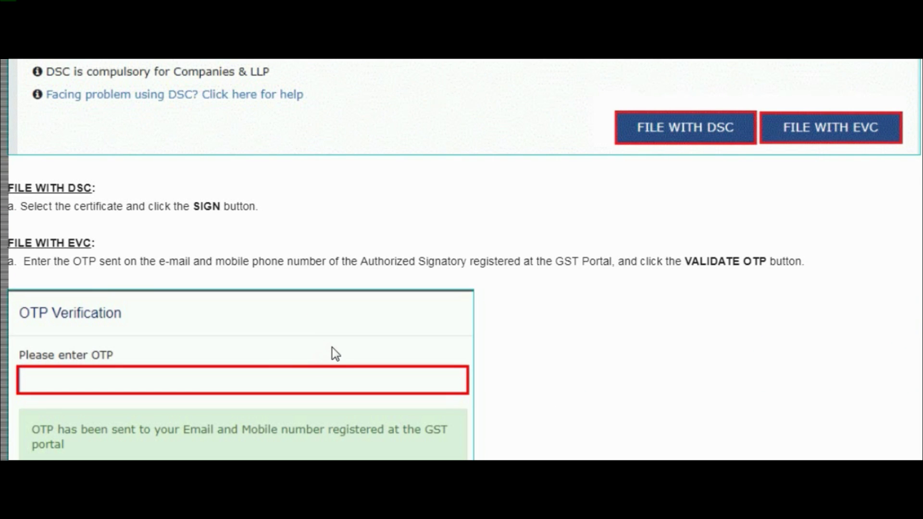
scroll(334, 352, "down", 2)
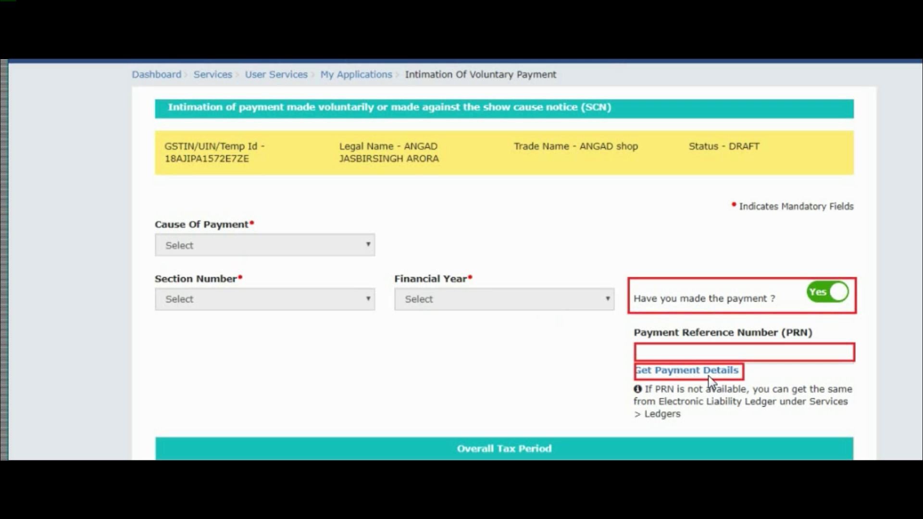
Step: Compare the blank form for entering an existing PRN with the auto-populated payment details form in guide step 10
scroll(523, 371, "down", 15)
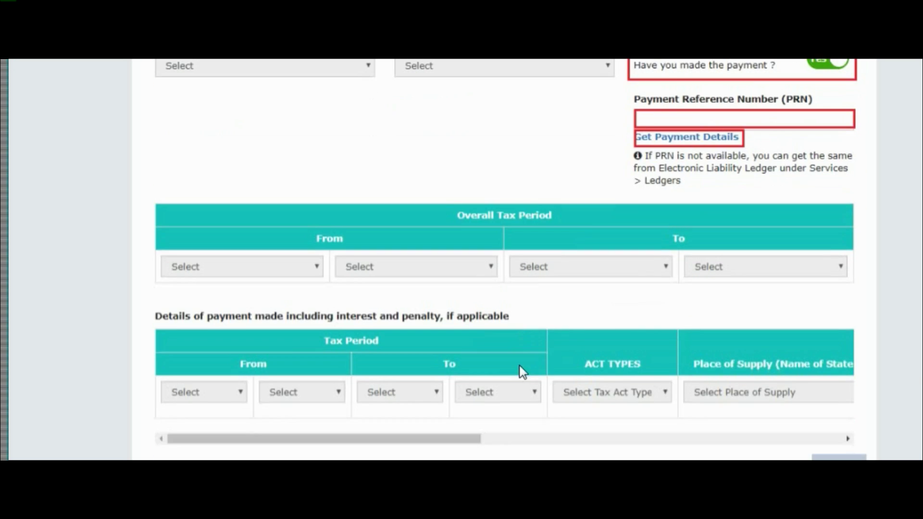
scroll(519, 366, "down", 12)
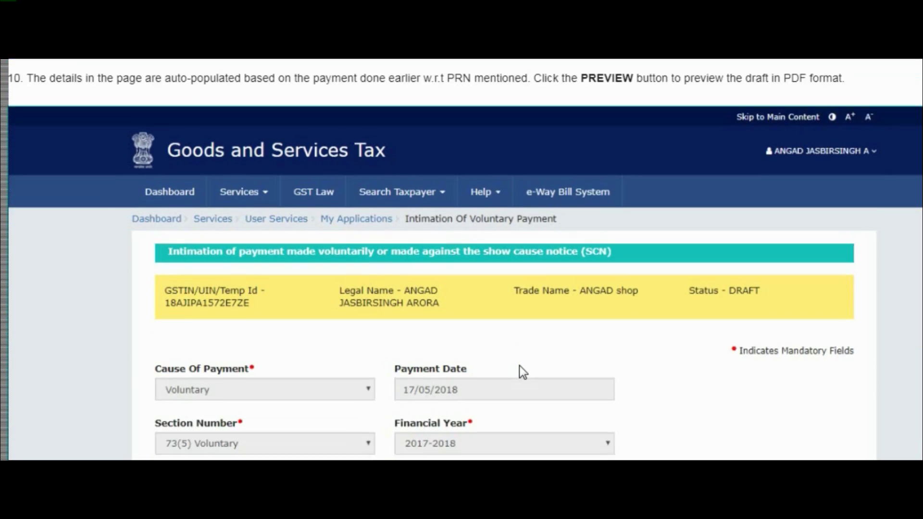
scroll(523, 372, "down", 2)
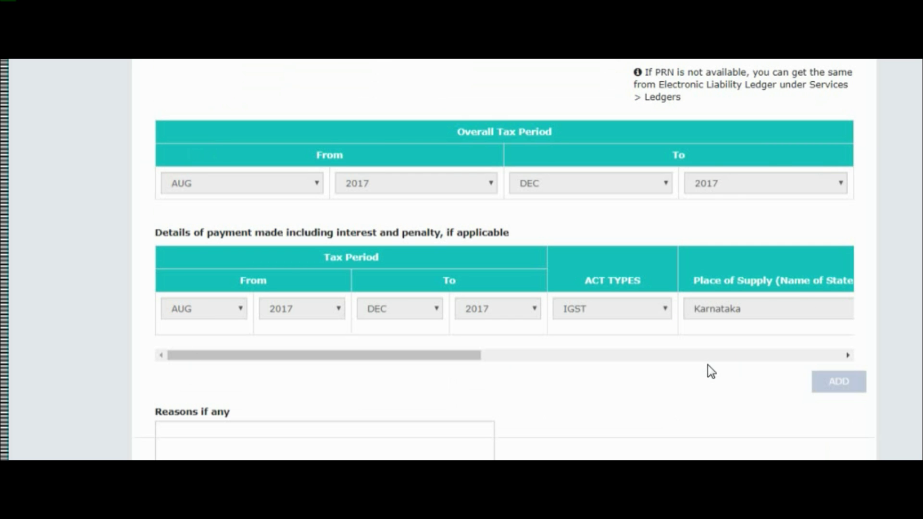
scroll(677, 172, "up", 2)
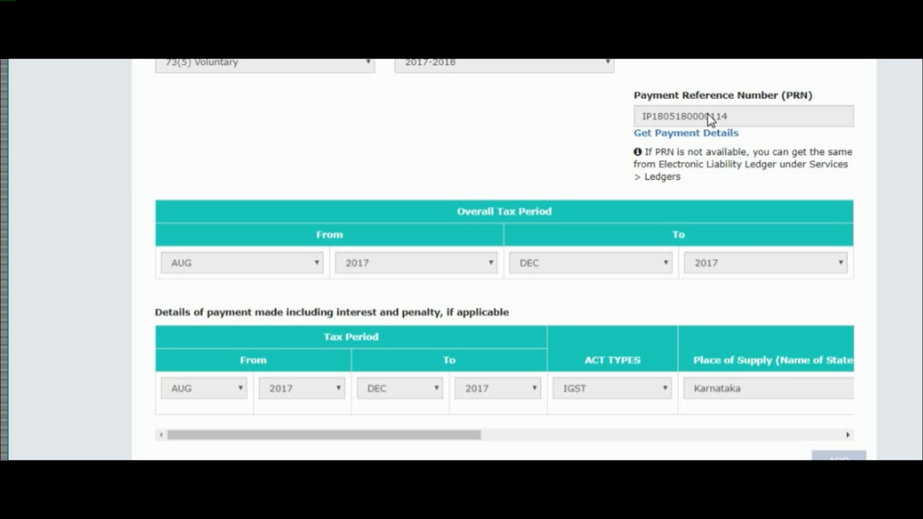
scroll(740, 338, "down", 2)
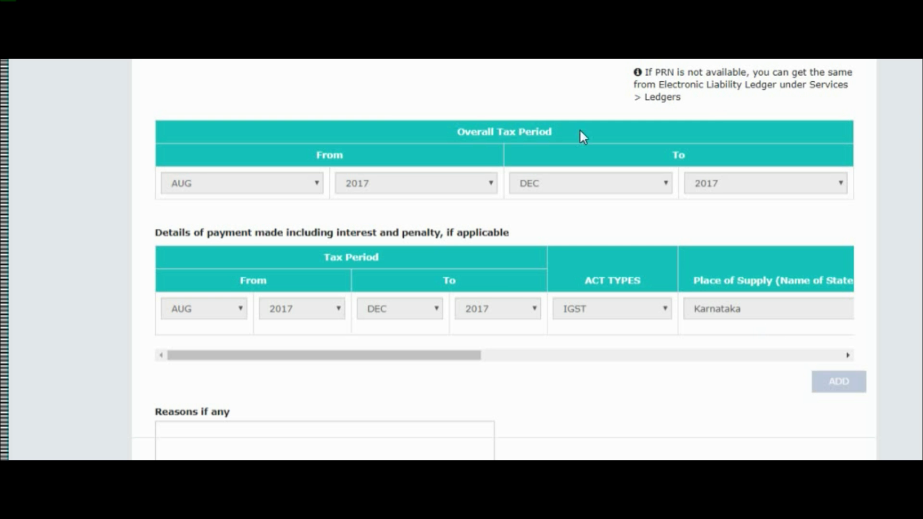
scroll(569, 355, "down", 2)
scroll(566, 350, "down", 5)
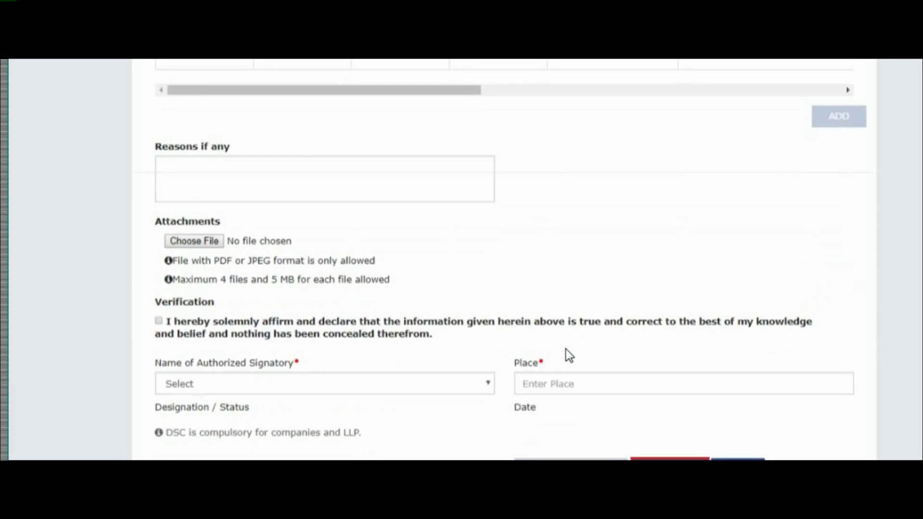
Step: Examine the preview option and the draft DRC-03 statement in guide step 11, down to the signature line
scroll(570, 344, "down", 3)
scroll(570, 344, "down", 5)
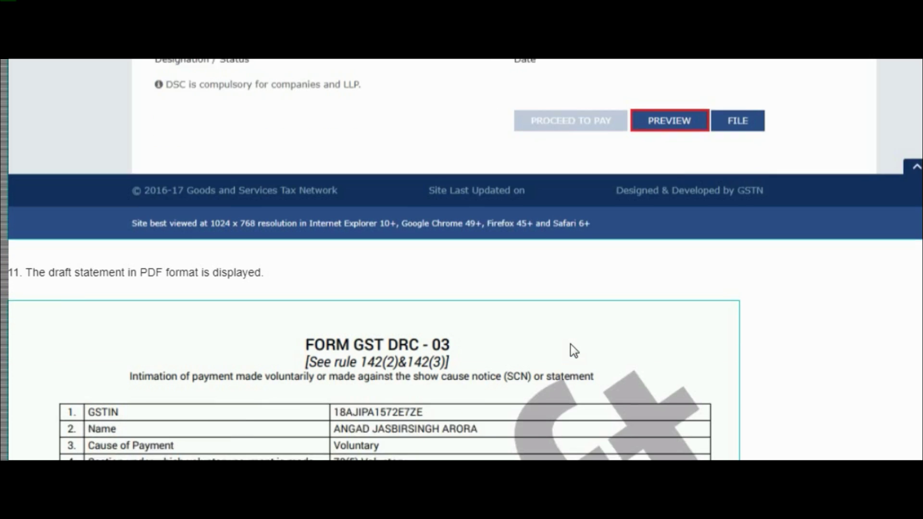
scroll(570, 344, "down", 2)
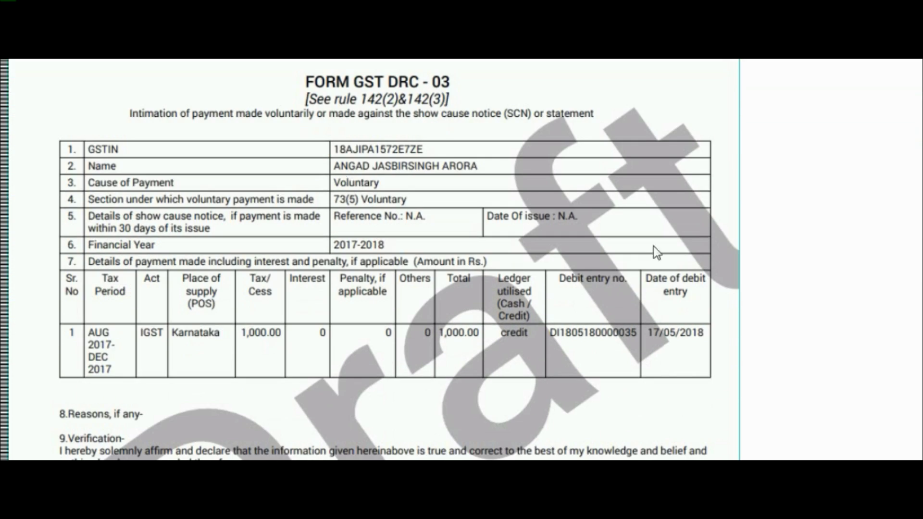
scroll(428, 361, "down", 5)
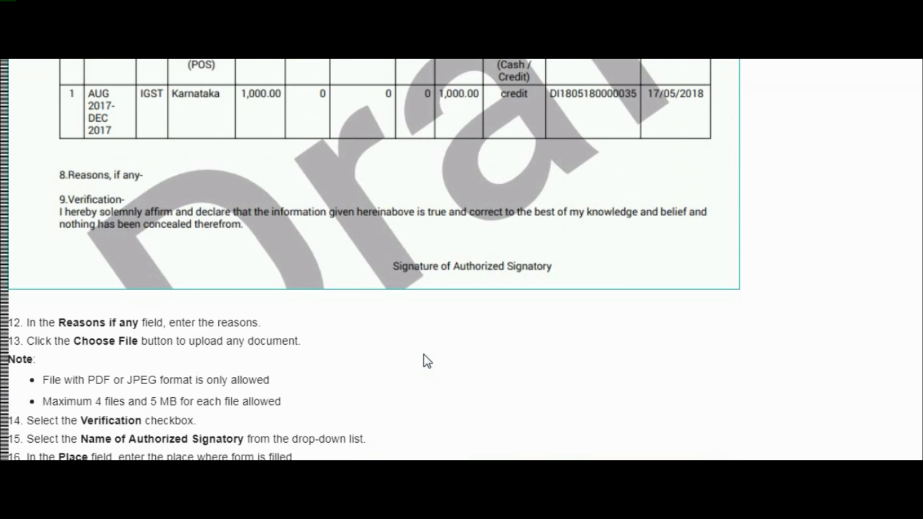
Step: Review the instructions from guide step 12 onward on reasons, attachments and verification, with the completed sample form
scroll(424, 354, "down", 8)
scroll(425, 355, "down", 5)
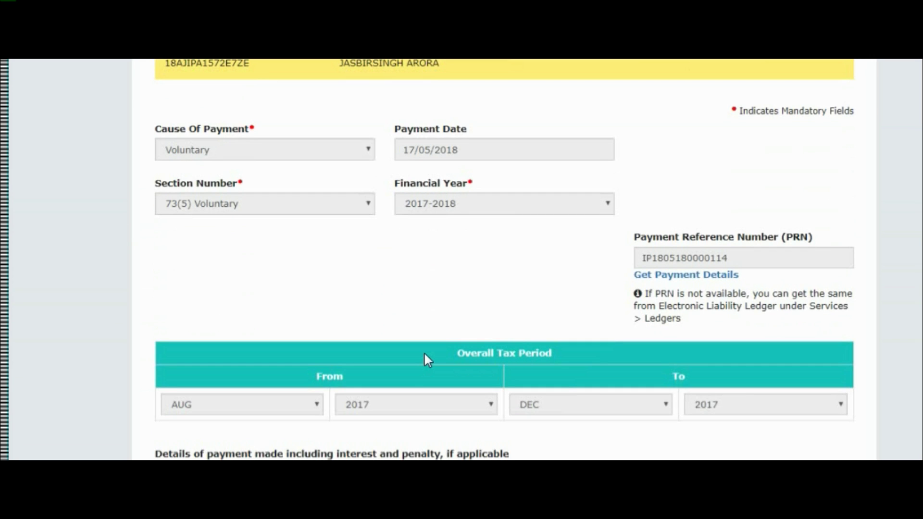
scroll(595, 278, "down", 13)
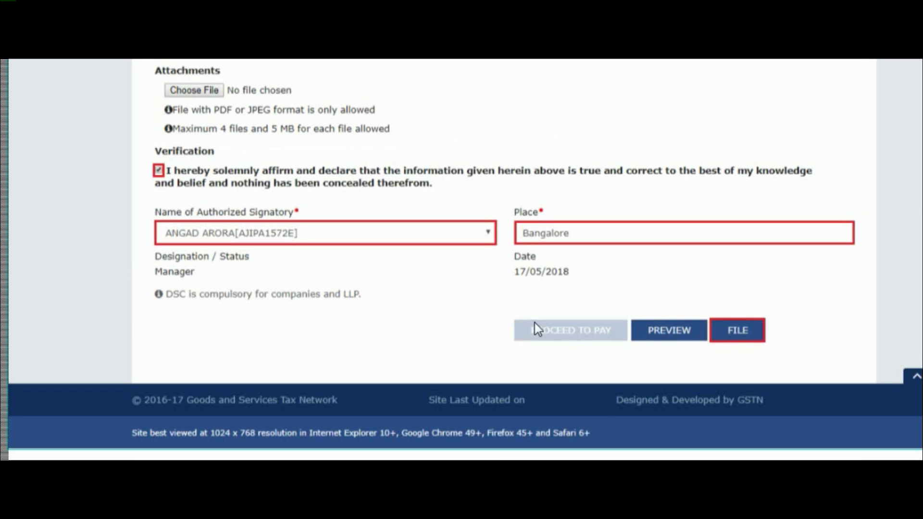
Step: Read the DSC and EVC filing instructions for the auto-populated form, through OTP validation and ARN generation
scroll(533, 330, "down", 10)
scroll(535, 331, "down", 2)
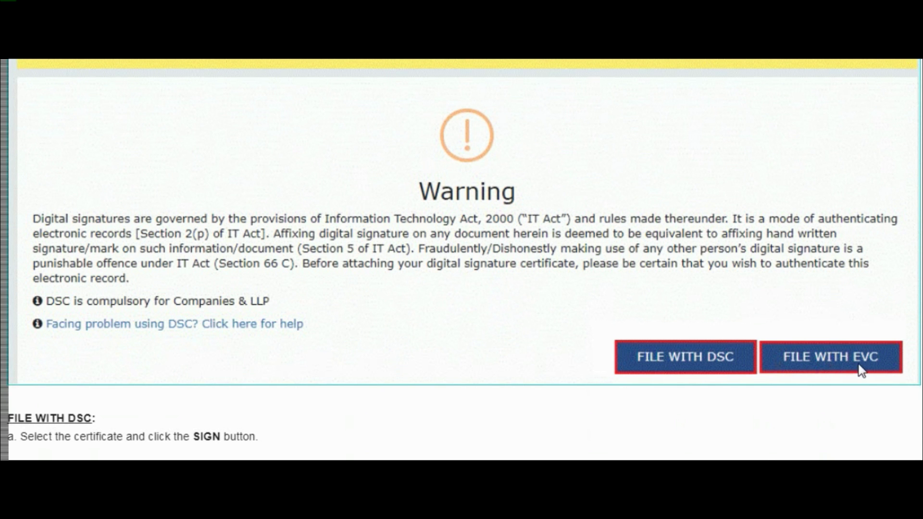
scroll(341, 367, "down", 5)
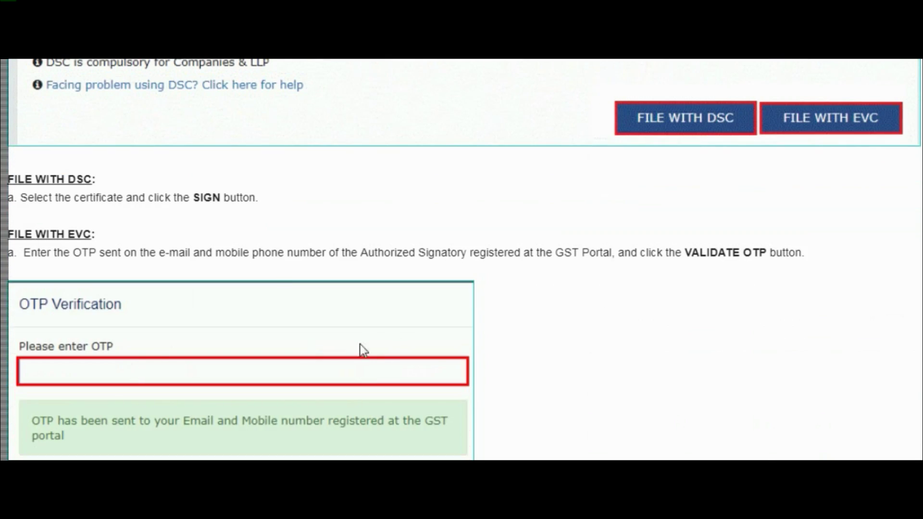
scroll(365, 350, "down", 3)
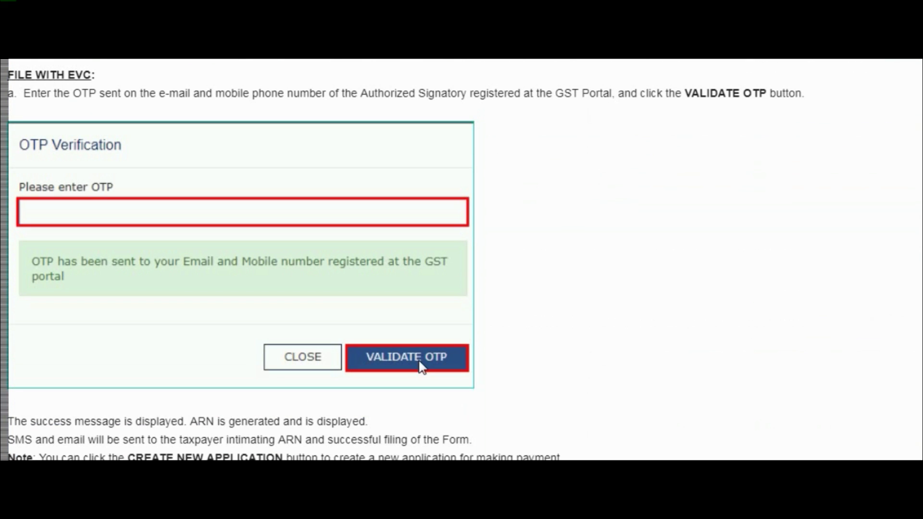
scroll(419, 362, "down", 6)
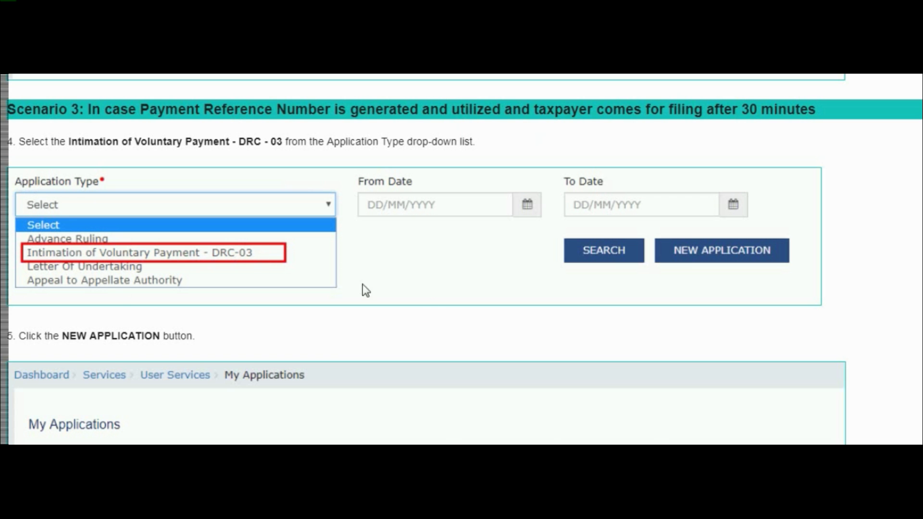
Step: Study the Scenario 3 instructions on starting a new DRC-03 application and the blank intimation form in step 6
scroll(478, 321, "down", 2)
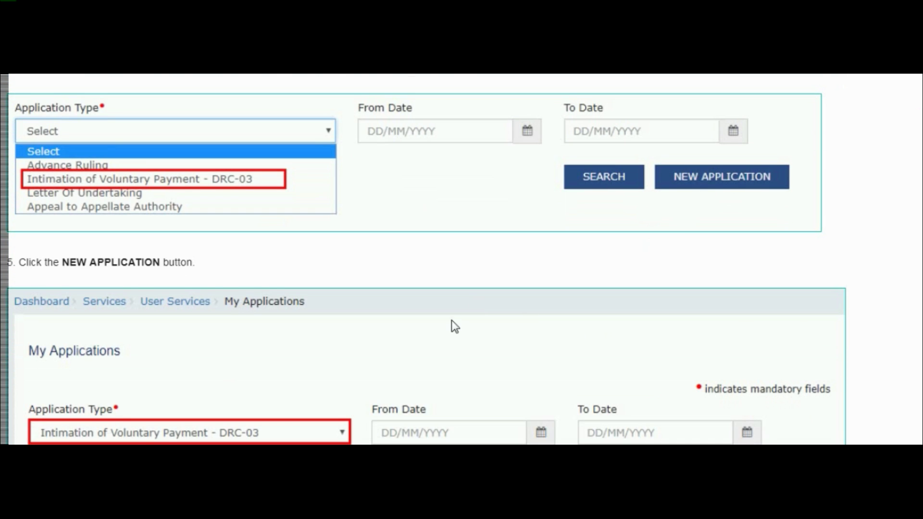
scroll(452, 322, "down", 4)
scroll(403, 323, "down", 4)
scroll(395, 315, "down", 10)
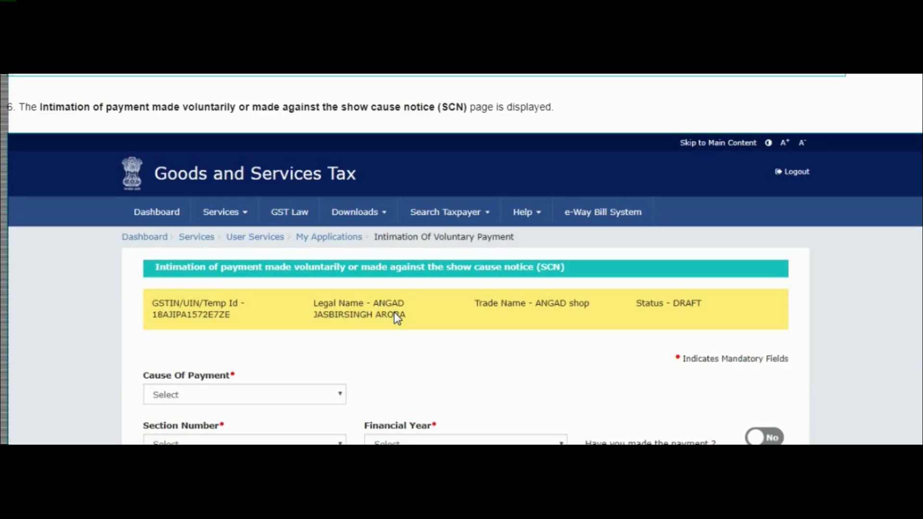
scroll(642, 284, "up", 2)
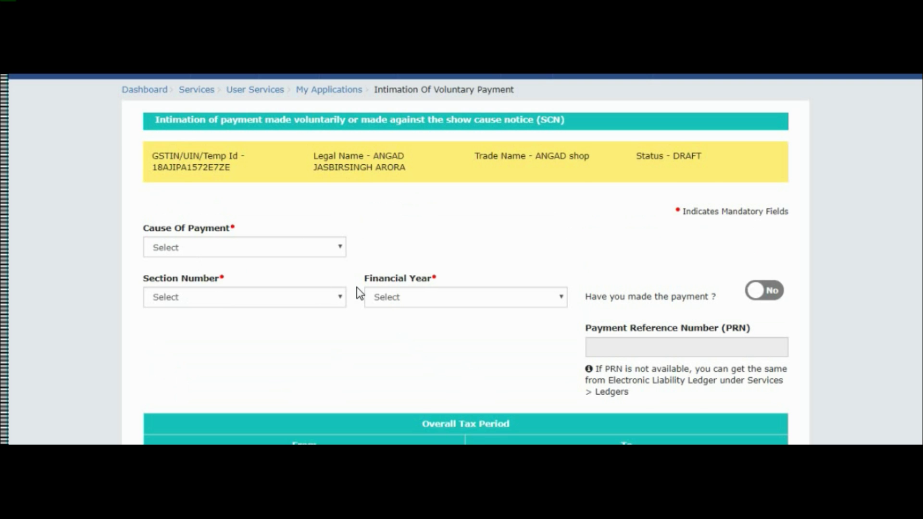
scroll(359, 293, "down", 5)
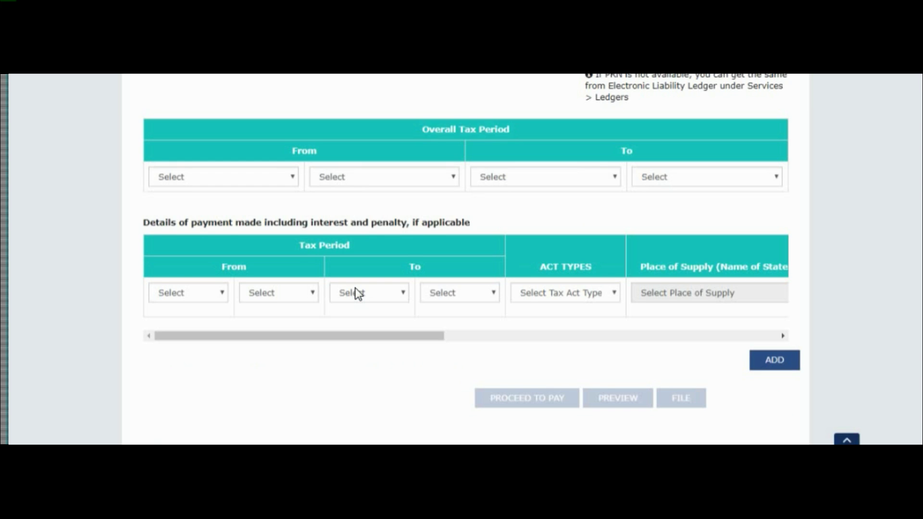
Step: Read the Scenario 3 notes on PRN use and steps 7 and 8, with the sample Electronic Liability Register
scroll(356, 289, "down", 8)
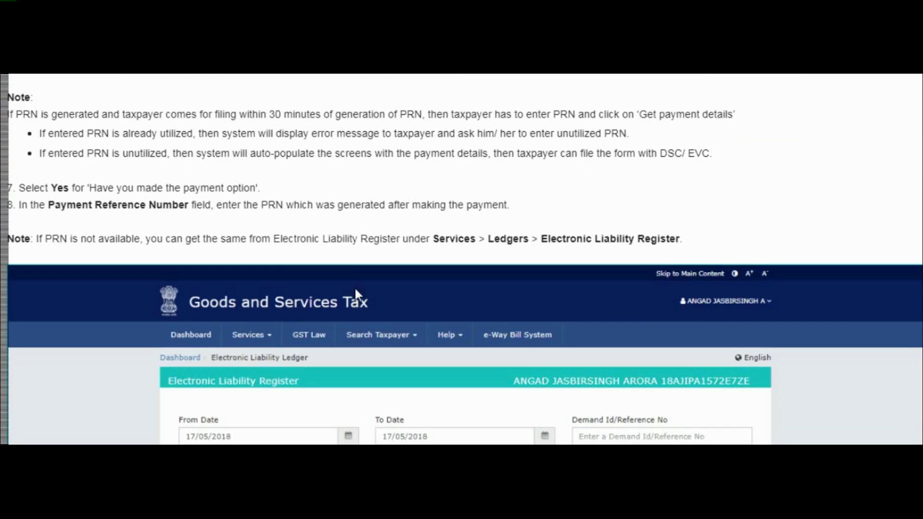
scroll(355, 289, "down", 11)
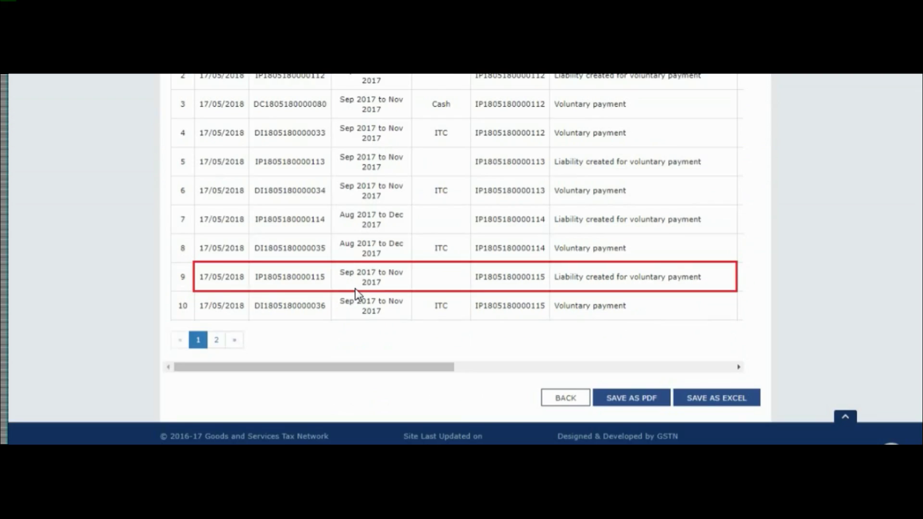
scroll(355, 289, "down", 7)
Step: Review the Get Payment Details option and guide step 10 on manual data entry for payments made over 30 minutes earlier
scroll(358, 294, "down", 1)
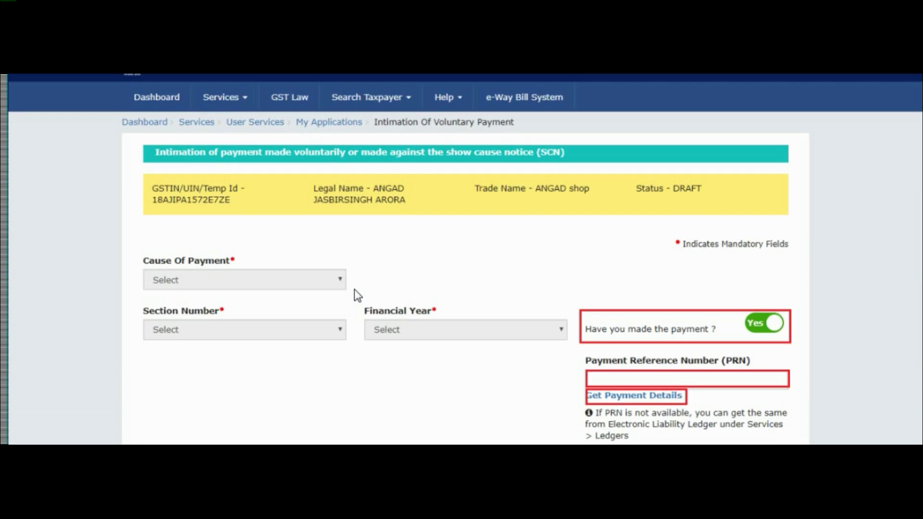
scroll(358, 294, "down", 1)
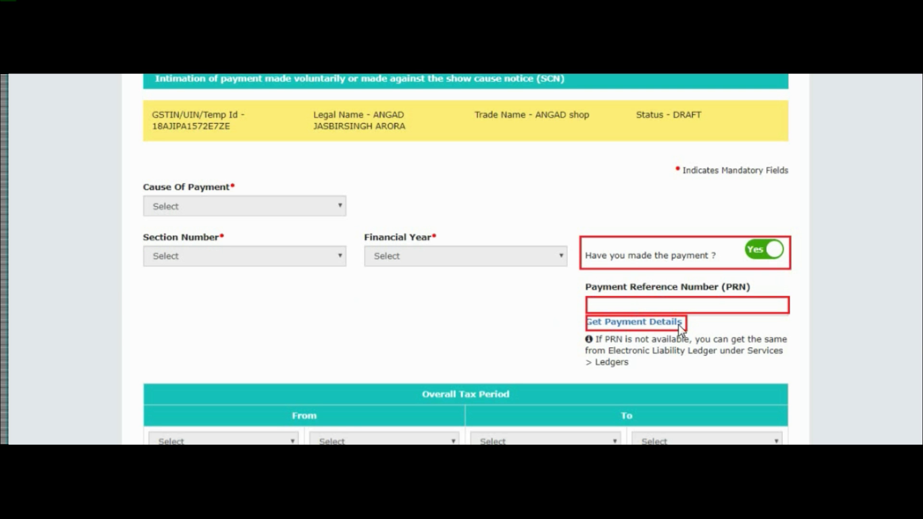
scroll(679, 324, "down", 10)
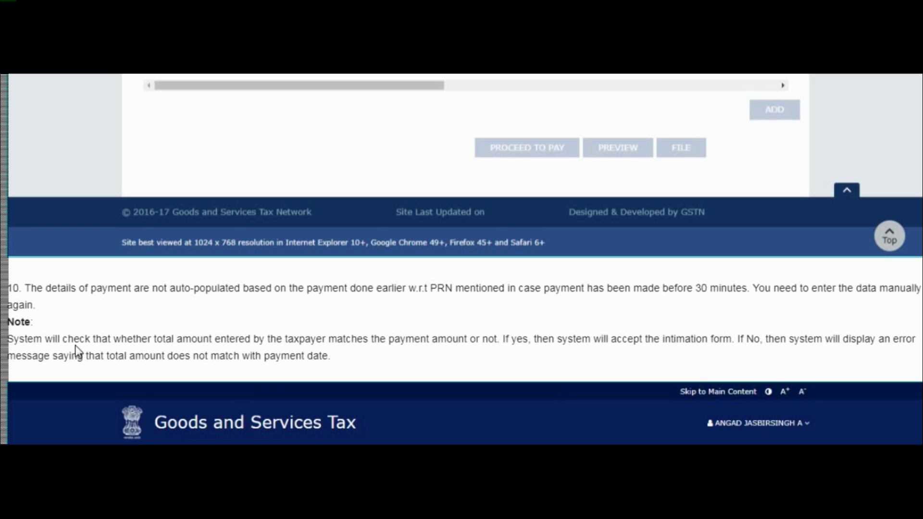
Step: Read the manual-entry note in guide step 10, and examine the sample form's PRN, tax period, payment details and verification sections
left_click_drag(855, 288, 919, 286)
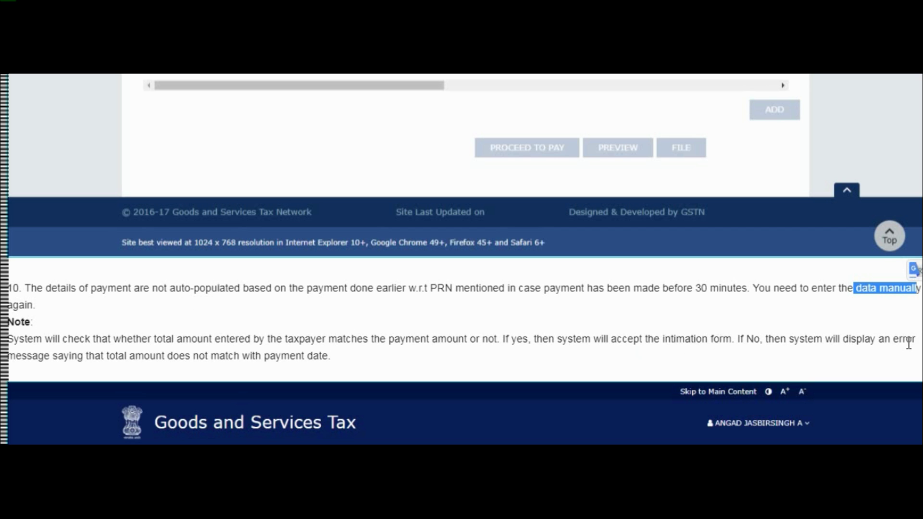
scroll(845, 335, "down", 9)
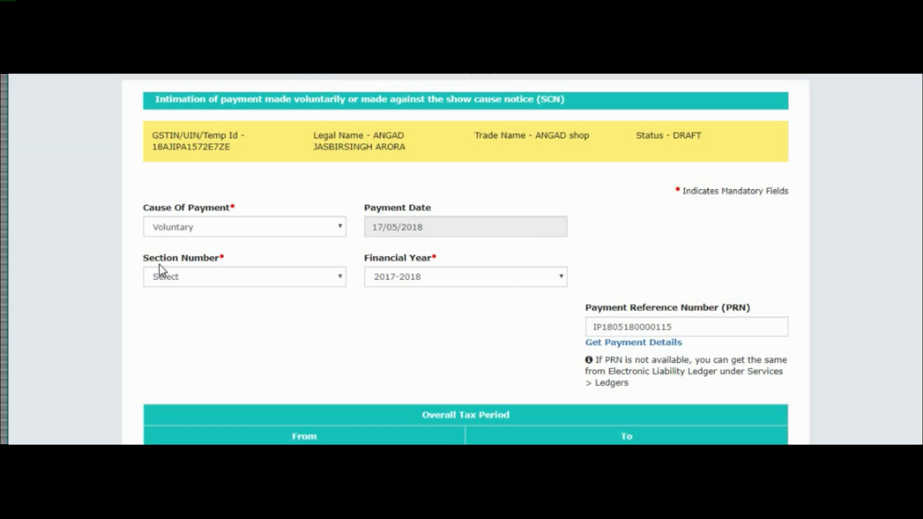
scroll(553, 307, "down", 1)
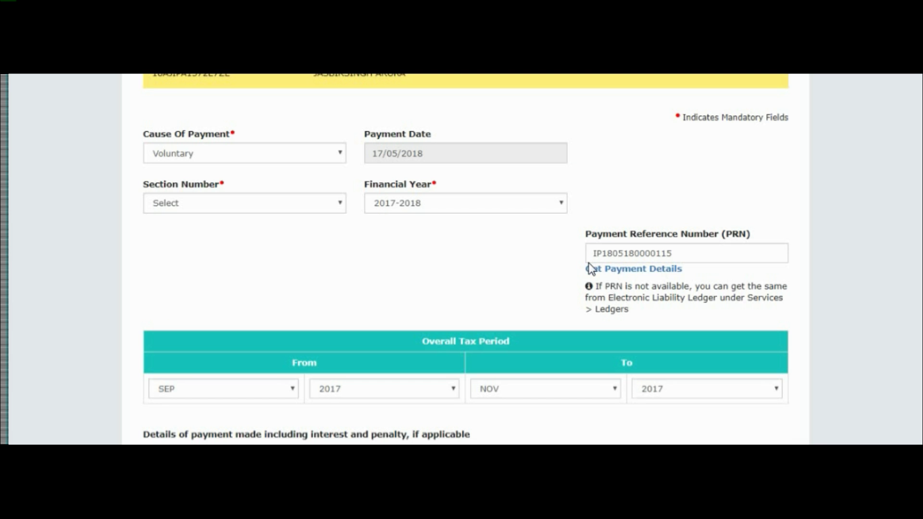
scroll(317, 351, "down", 1)
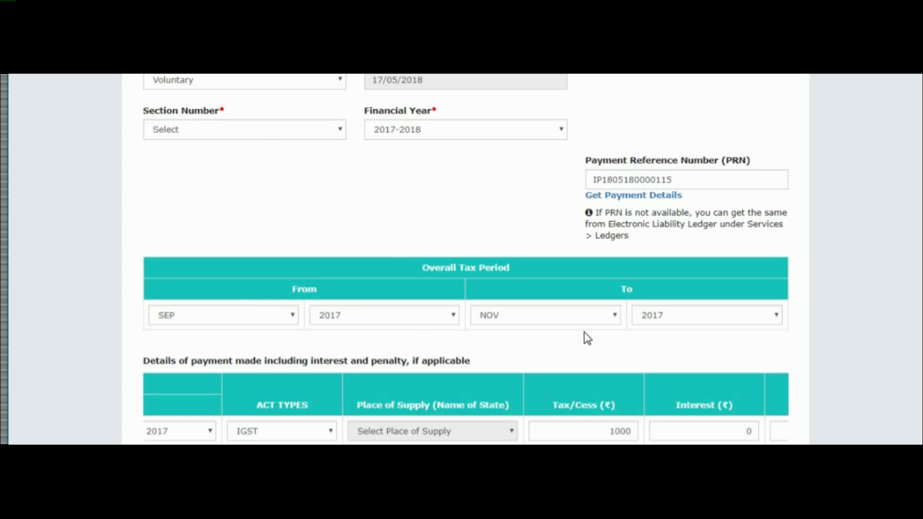
scroll(529, 332, "down", 1)
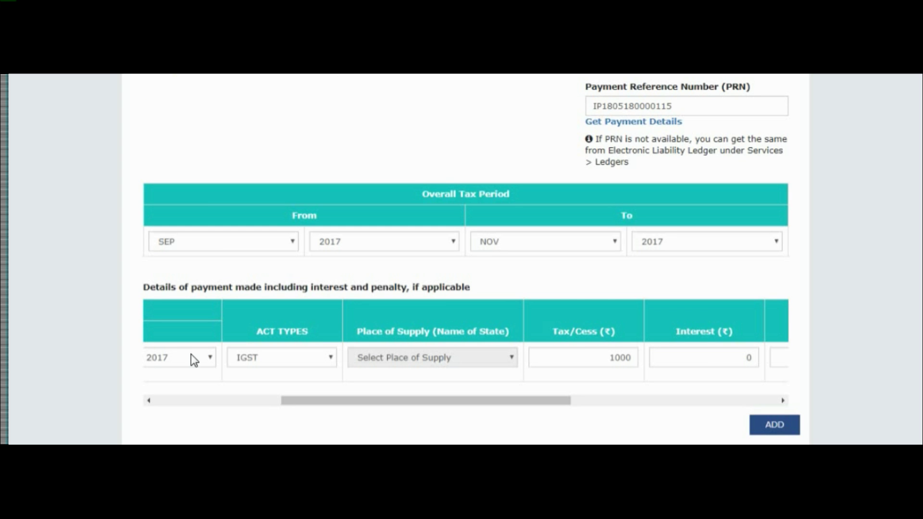
scroll(434, 361, "down", 1)
scroll(434, 363, "down", 4)
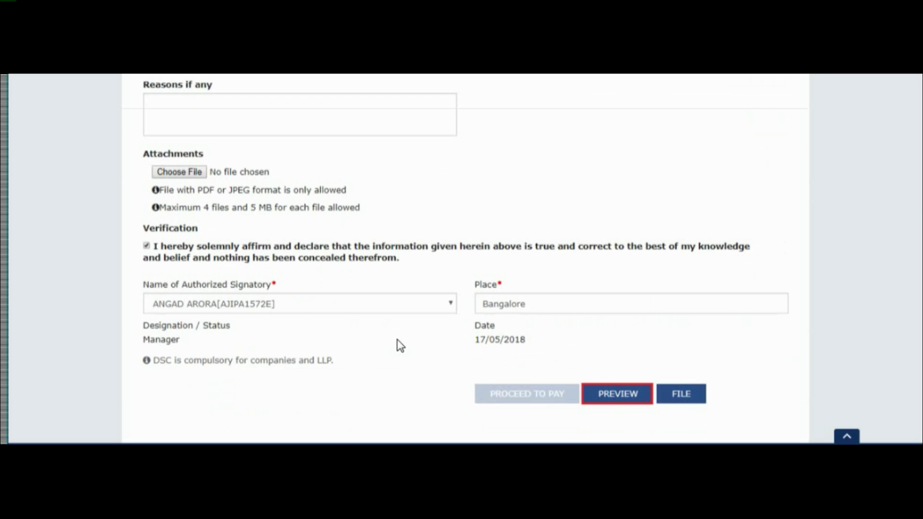
Step: Review the sample draft DRC-03 PDF in guide step 19 and the completed form's declaration, signatory, place and File option
scroll(385, 337, "down", 5)
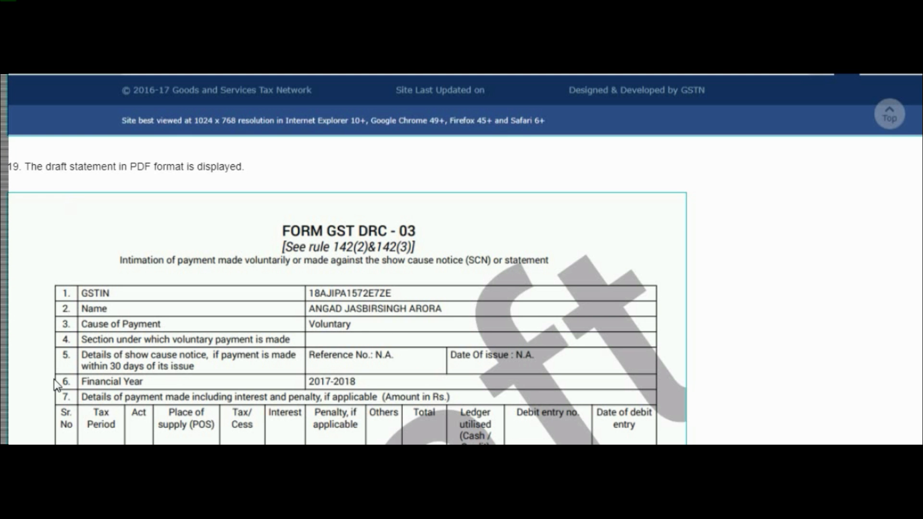
scroll(411, 348, "down", 5)
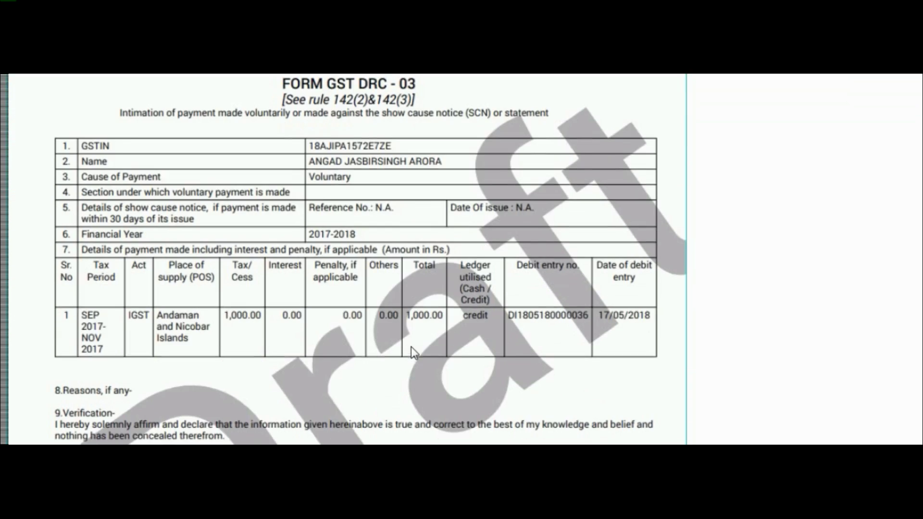
scroll(411, 347, "down", 10)
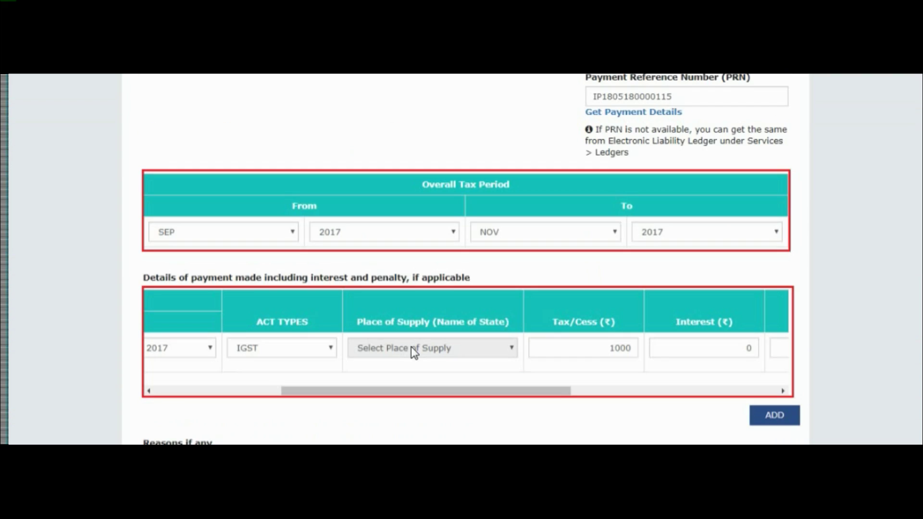
scroll(411, 347, "down", 4)
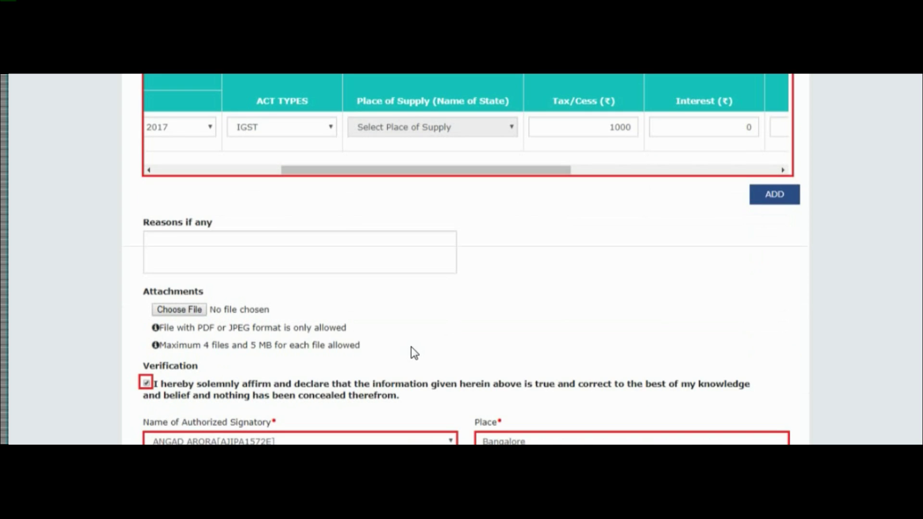
scroll(414, 353, "down", 3)
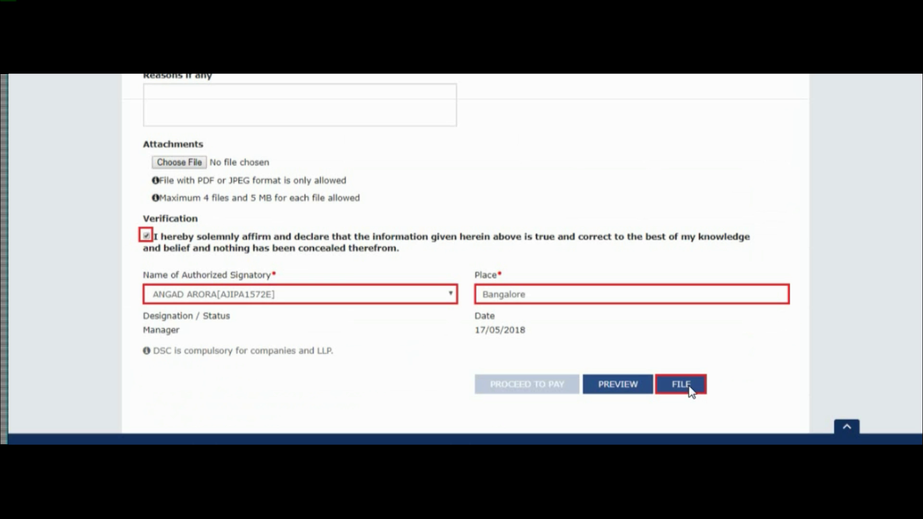
Step: Read the Scenario 3 instructions for filing with DSC or EVC, including OTP validation and the ARN acknowledgement
scroll(539, 347, "down", 7)
scroll(539, 347, "down", 3)
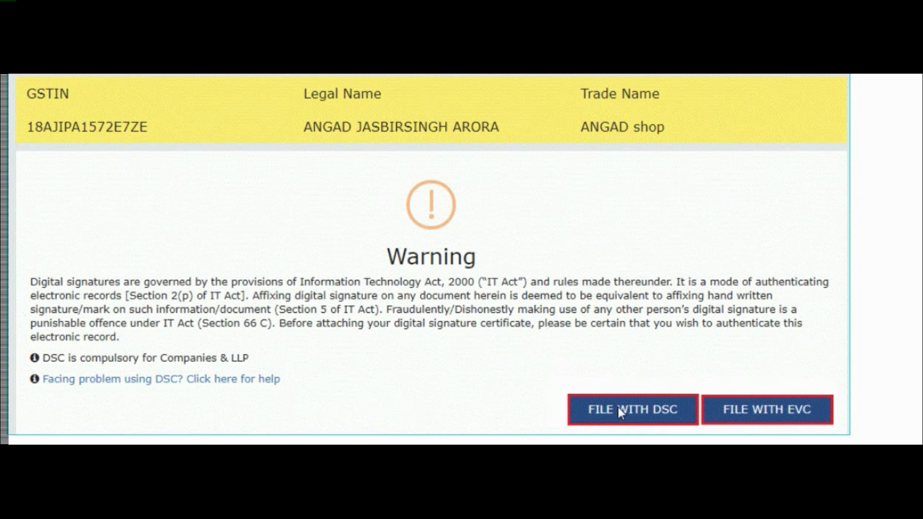
scroll(572, 394, "down", 6)
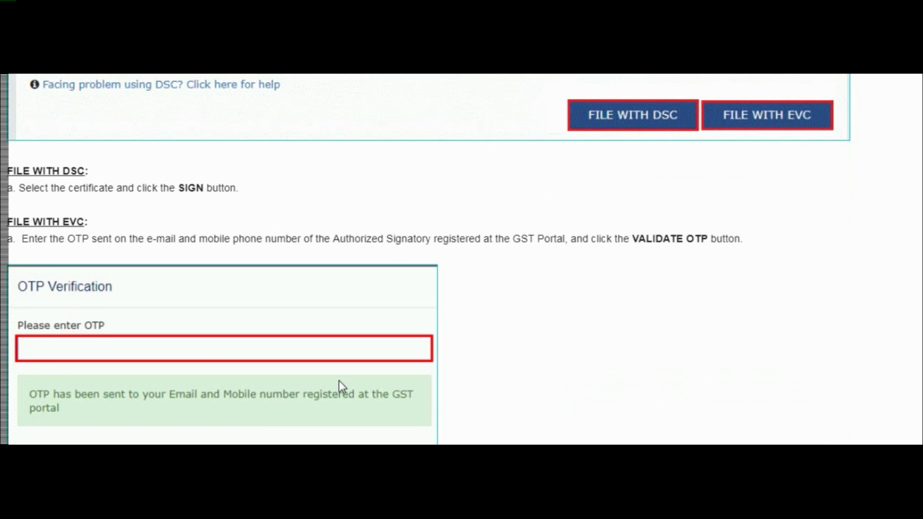
scroll(339, 382, "down", 5)
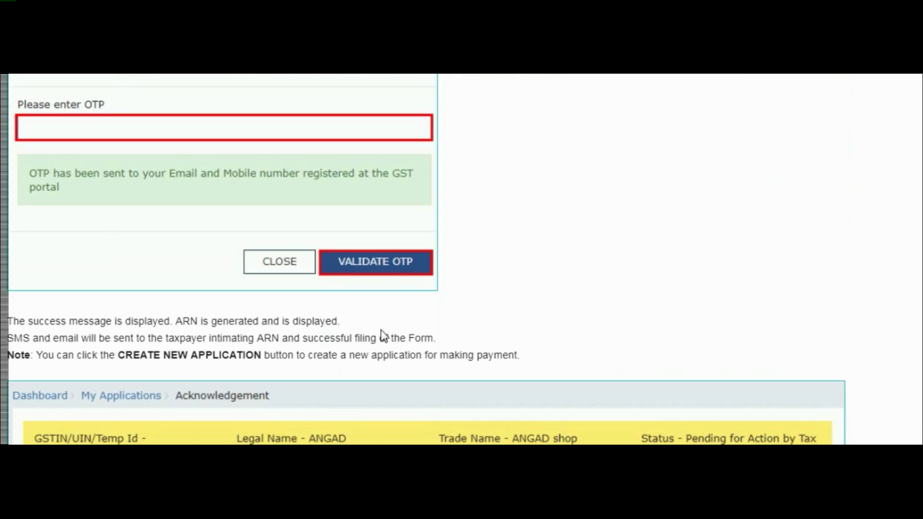
scroll(383, 336, "down", 5)
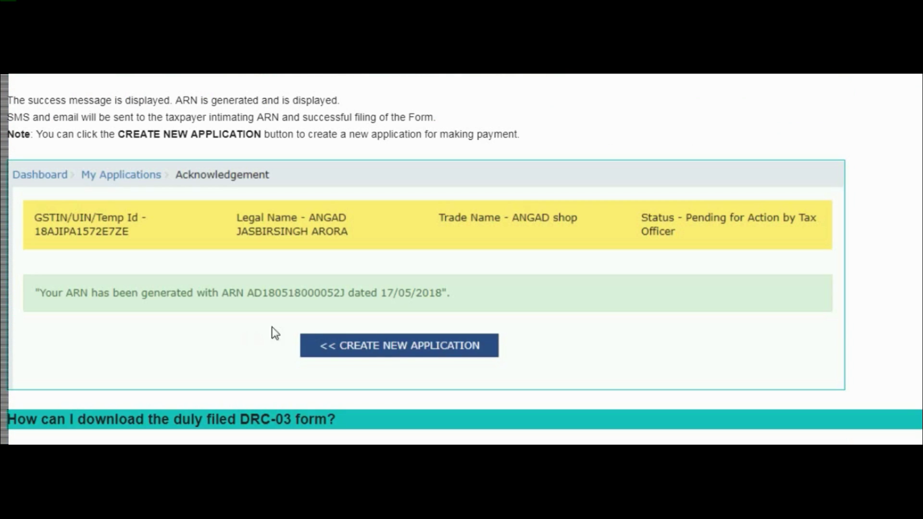
scroll(371, 327, "up", 2)
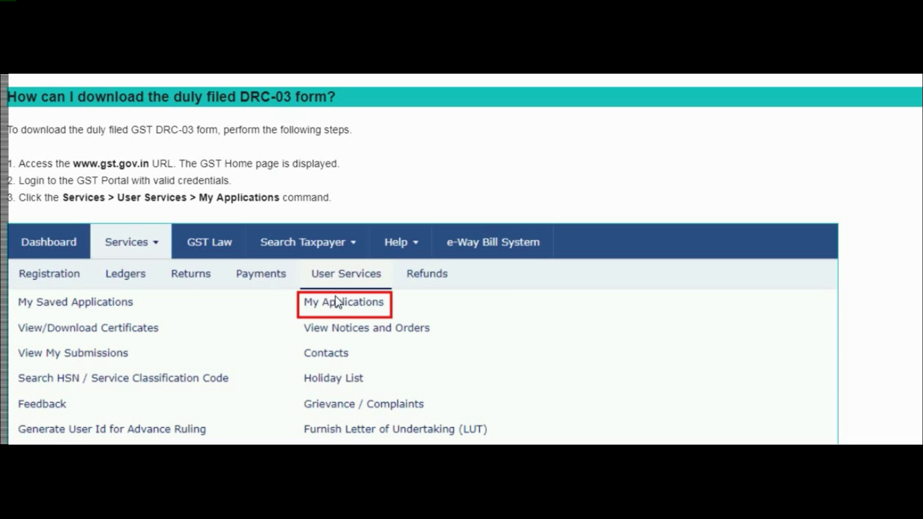
Step: Study how to find the filed DRC-03 under My Applications by application type and date range, through to its ARN link
scroll(362, 300, "down", 6)
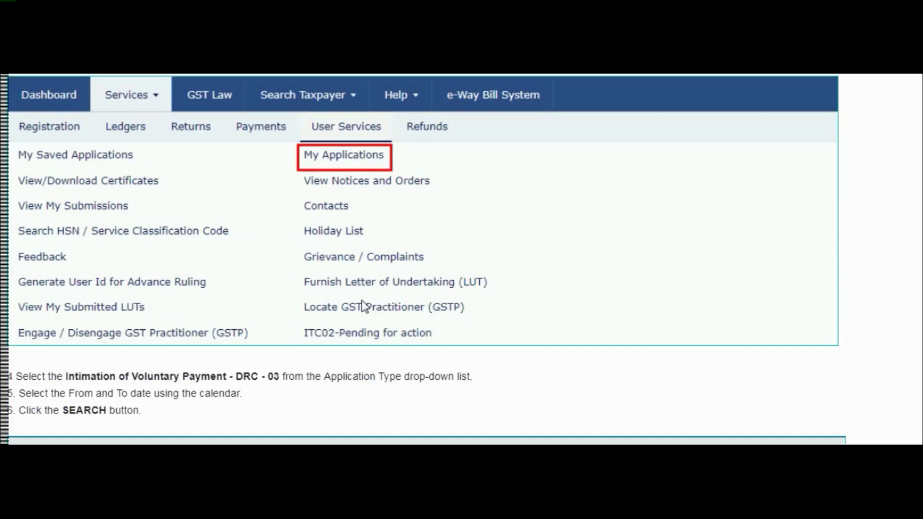
scroll(362, 303, "down", 3)
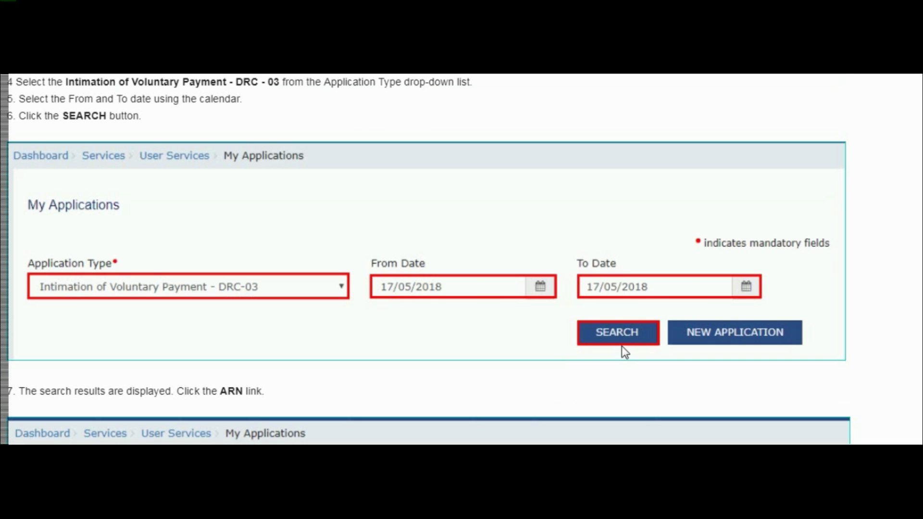
scroll(546, 325, "down", 3)
scroll(545, 326, "down", 2)
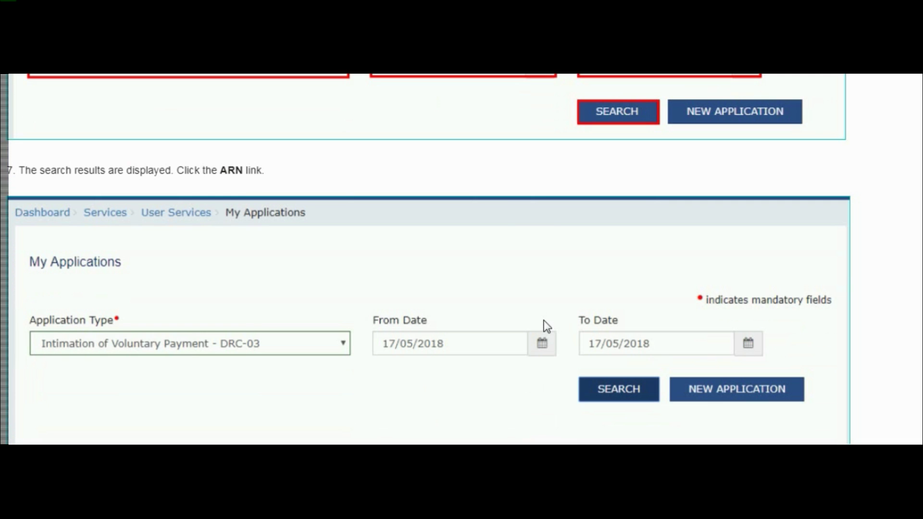
scroll(404, 255, "down", 5)
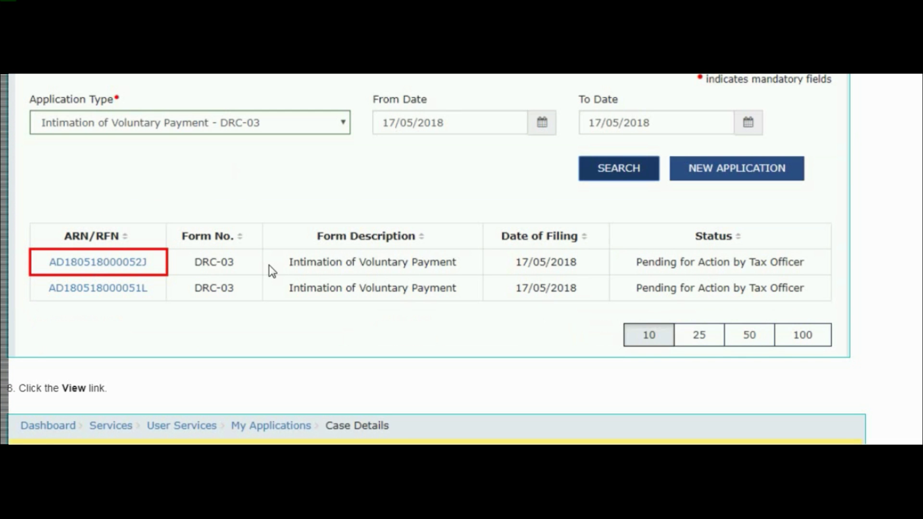
Step: Examine the Case Details page's document View link and the sample downloaded Form GST DRC-03 PDF through its verification section
scroll(269, 265, "down", 7)
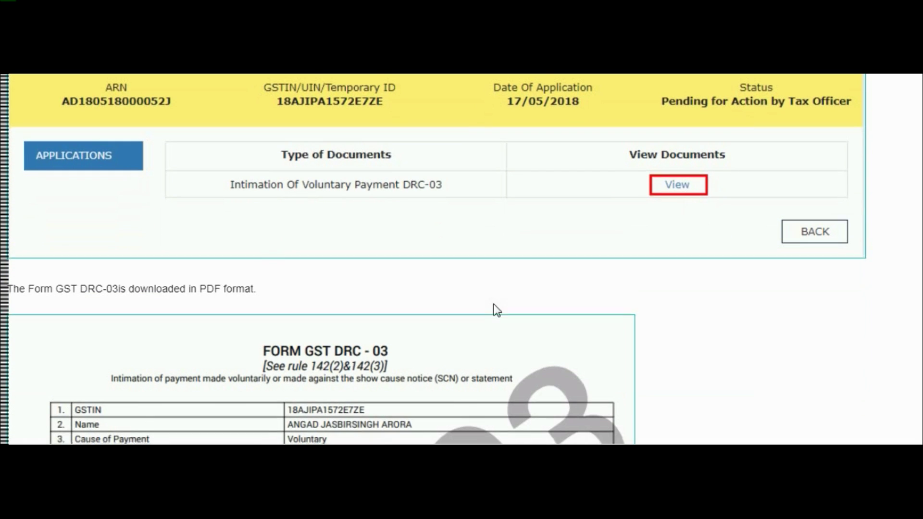
scroll(494, 309, "down", 5)
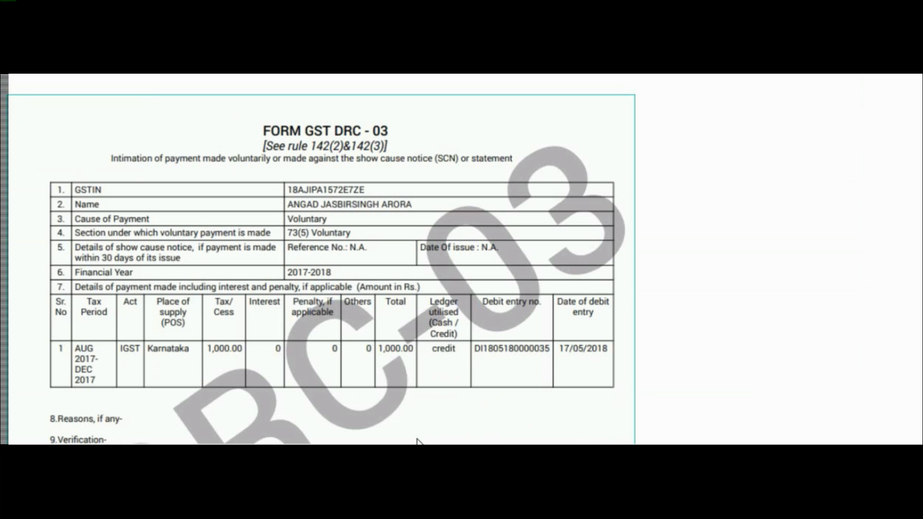
scroll(420, 428, "down", 3)
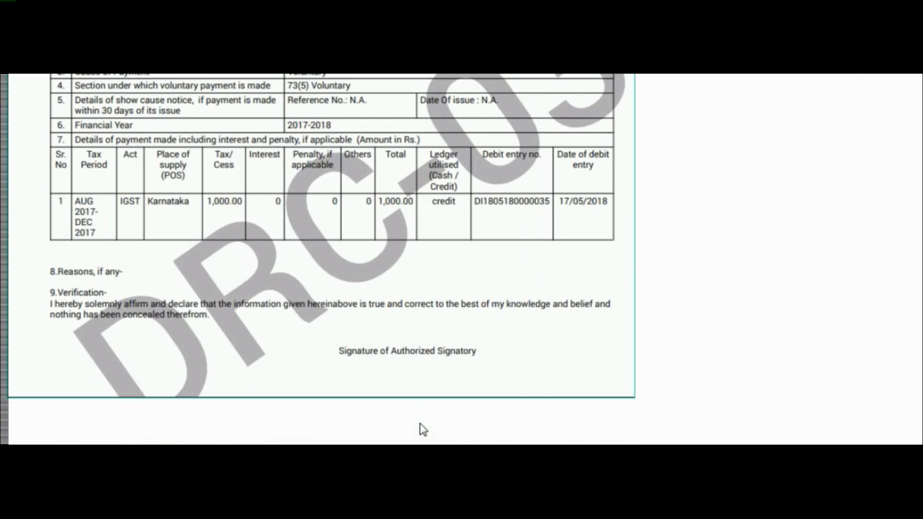